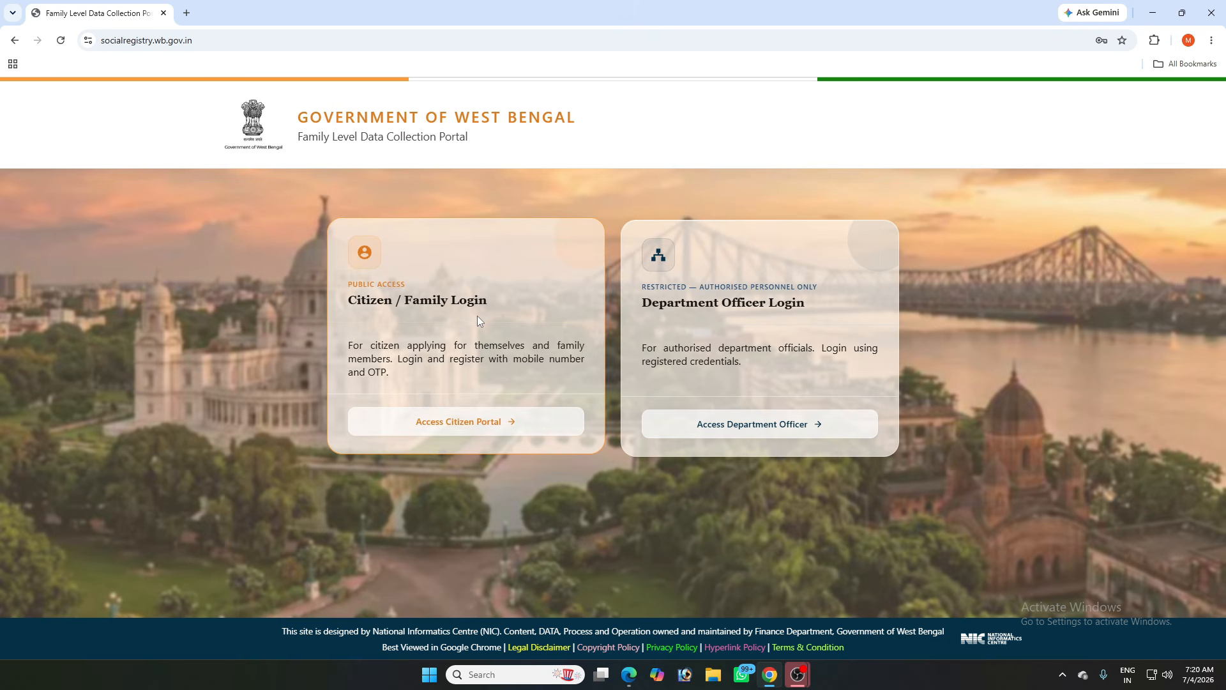
Open the citizen login page and select DINAJPUR DAKSHIN as the district
{"action": "left_click", "coordinate": [438, 432]}
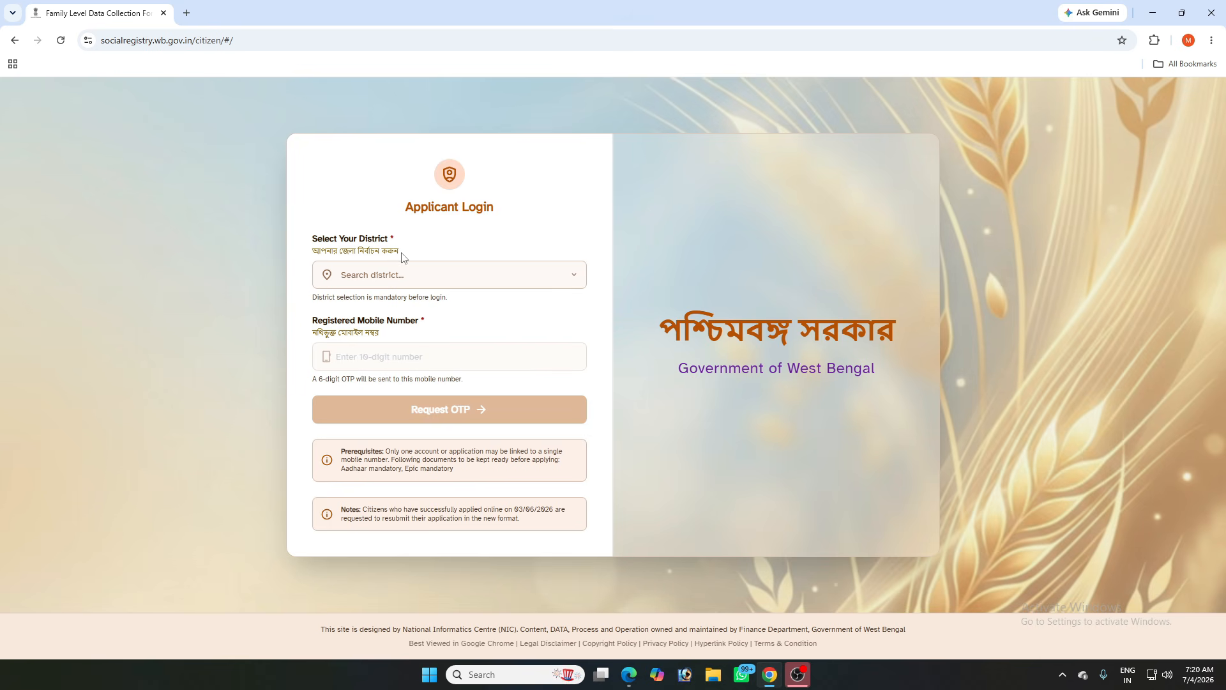
{"action": "left_click_drag", "start_coordinate": [304, 241], "coordinate": [413, 247]}
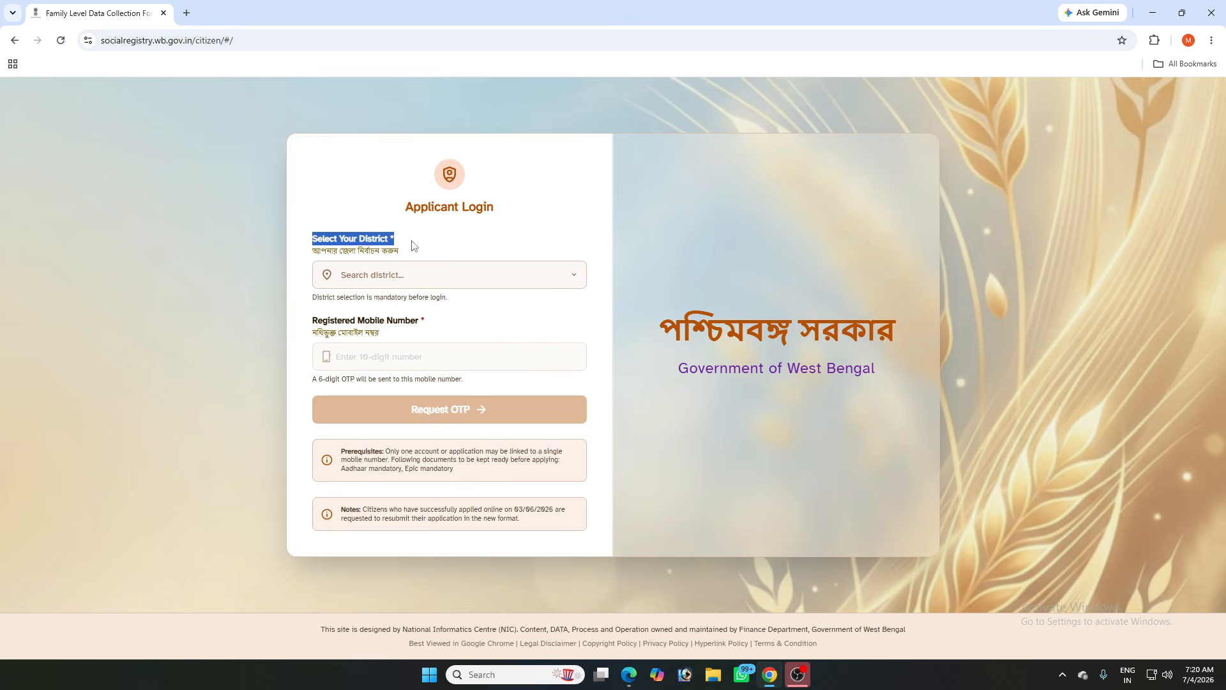
{"action": "left_click", "coordinate": [420, 282]}
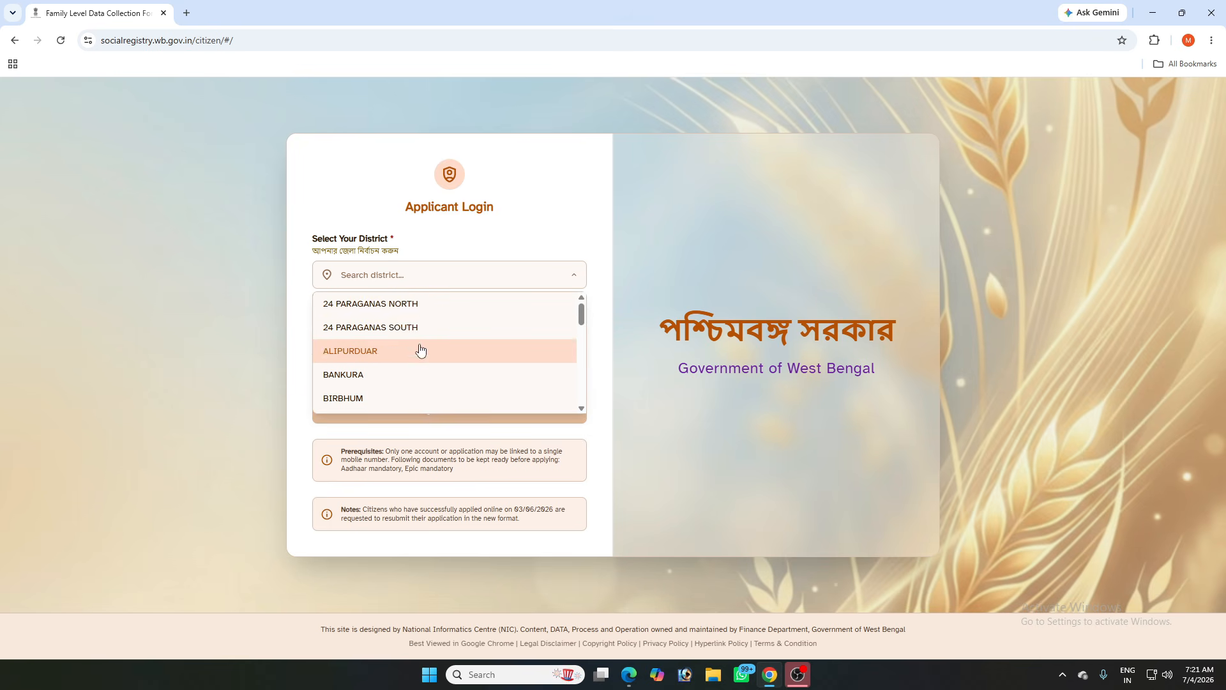
{"action": "scroll", "coordinate": [433, 345], "scroll_direction": "down", "scroll_amount": 5}
{"action": "scroll", "coordinate": [432, 342], "scroll_direction": "up", "scroll_amount": 3}
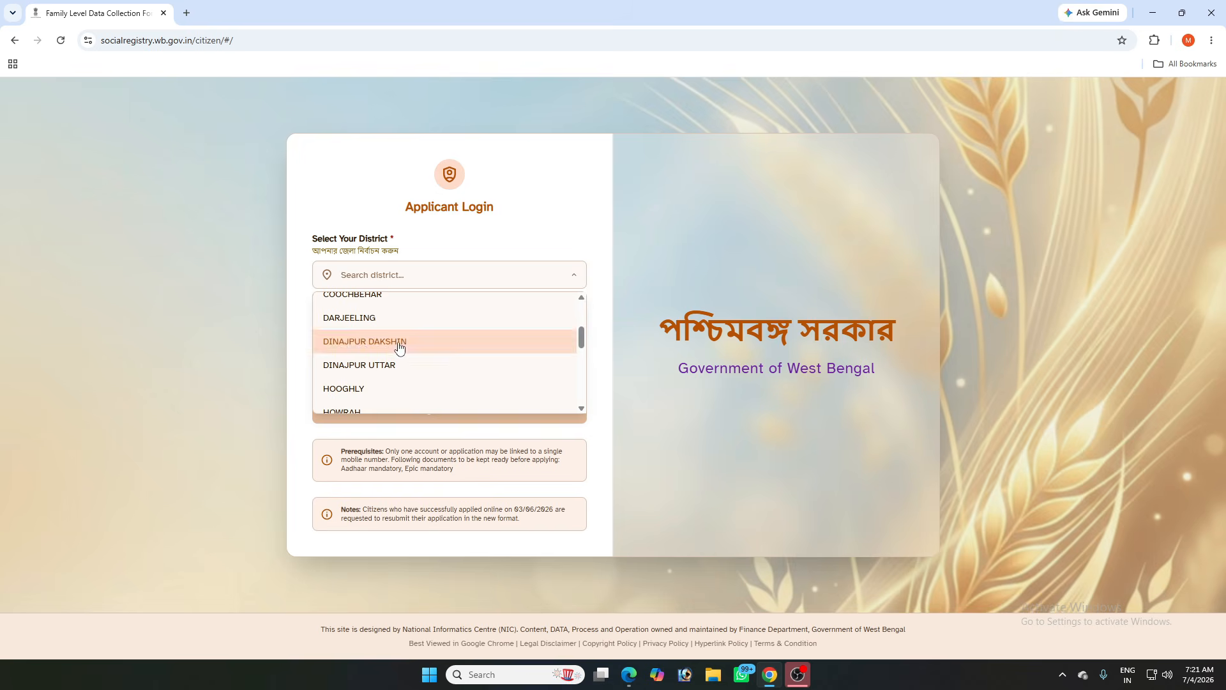
{"action": "left_click", "coordinate": [426, 342]}
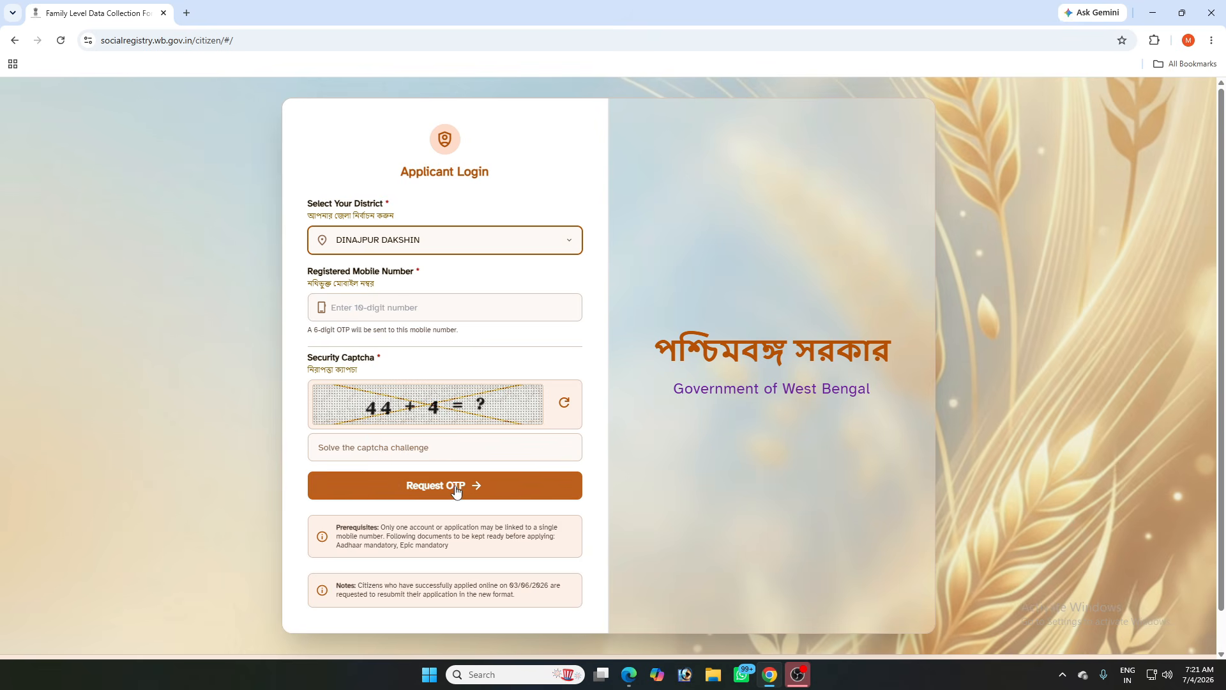
Submit the one-time password sent to the mobile number to sign in to the family data form
{"action": "scroll", "coordinate": [668, 488], "scroll_direction": "down", "scroll_amount": 1}
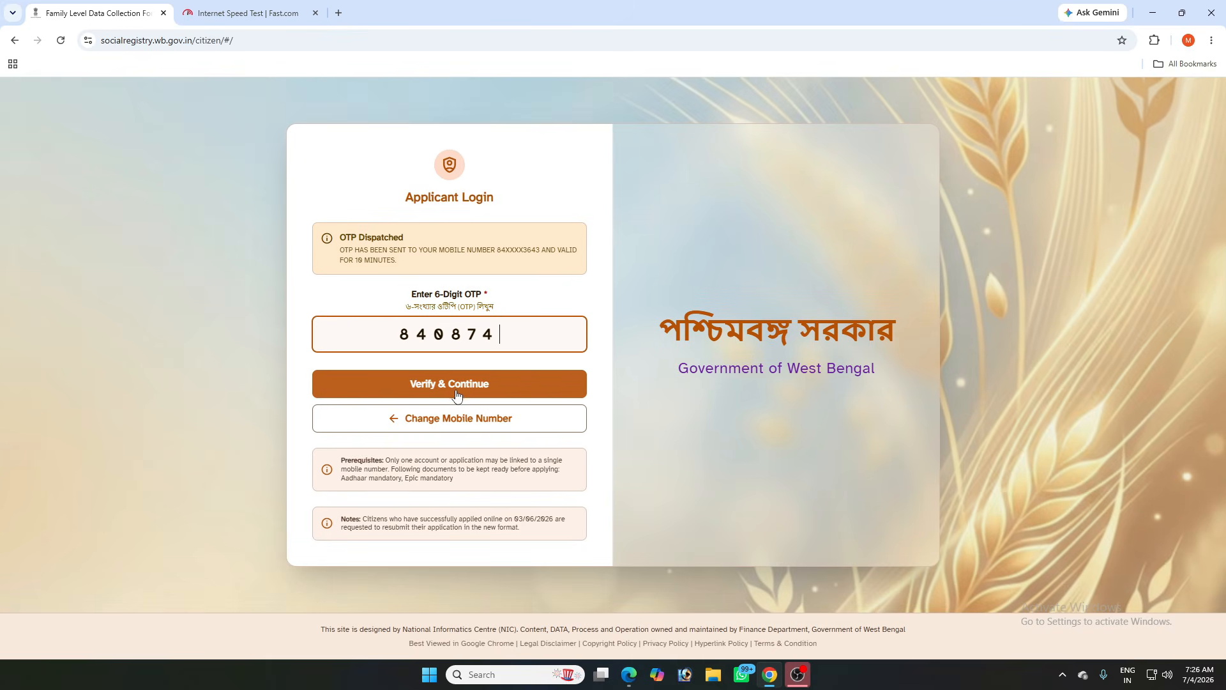
{"action": "left_click", "coordinate": [456, 389]}
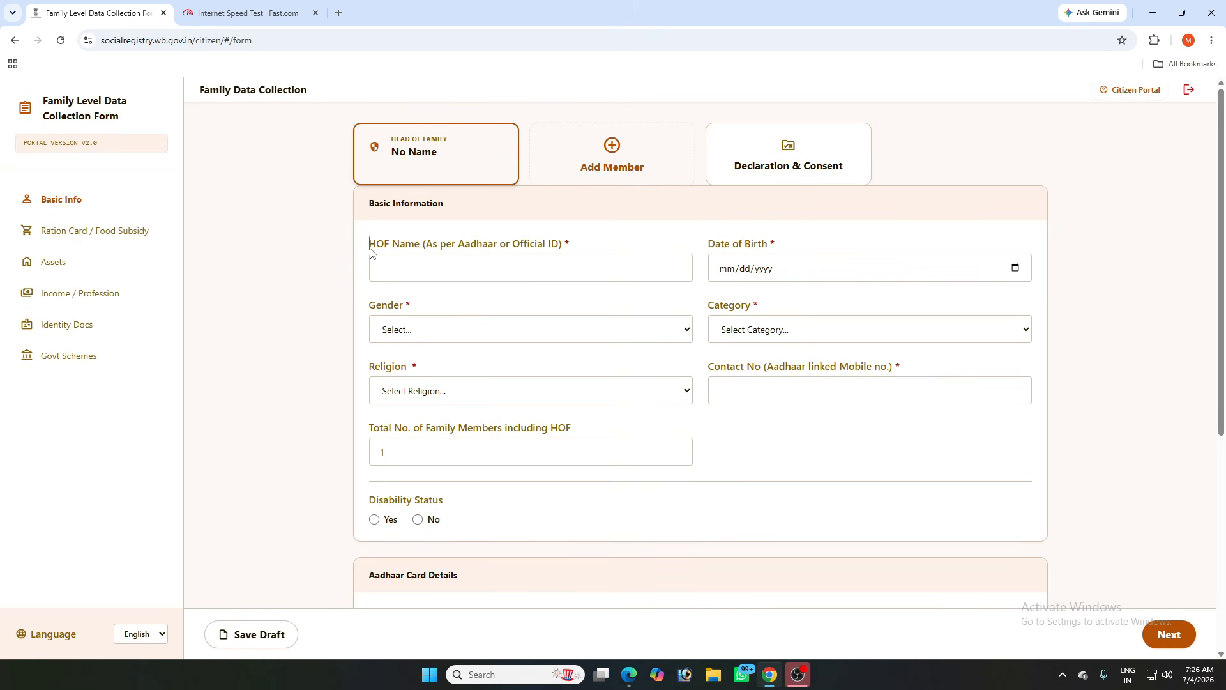
{"action": "left_click_drag", "start_coordinate": [371, 251], "coordinate": [566, 251]}
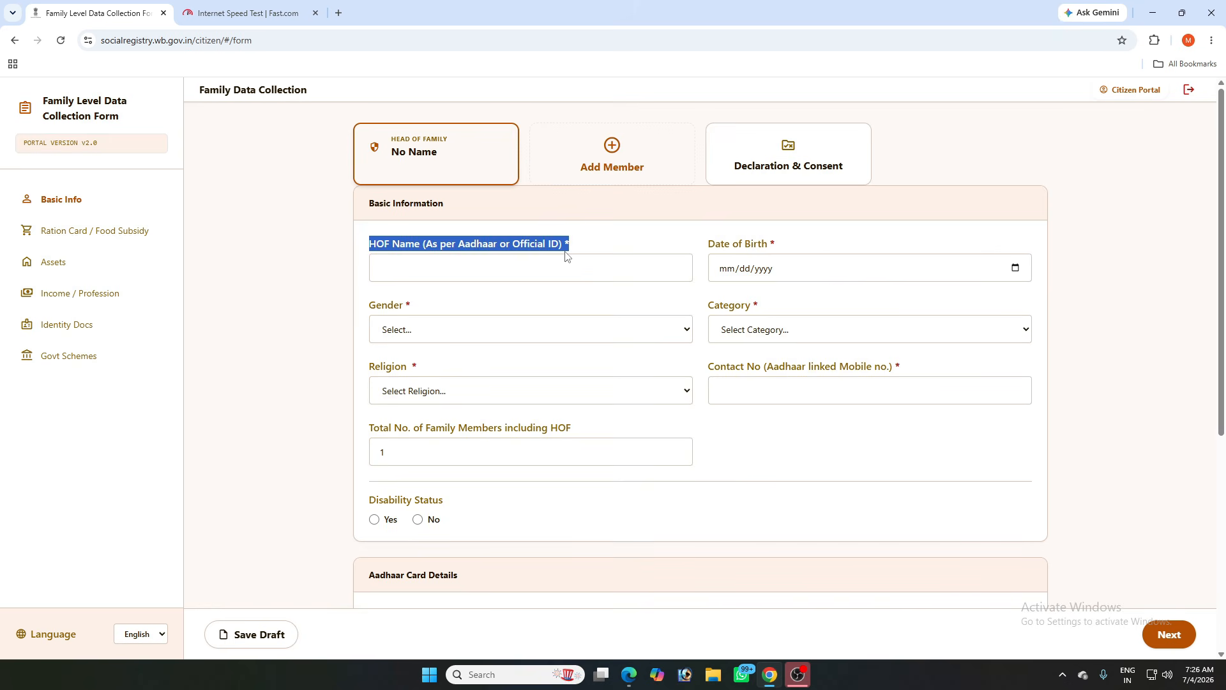
{"action": "left_click", "coordinate": [480, 264]}
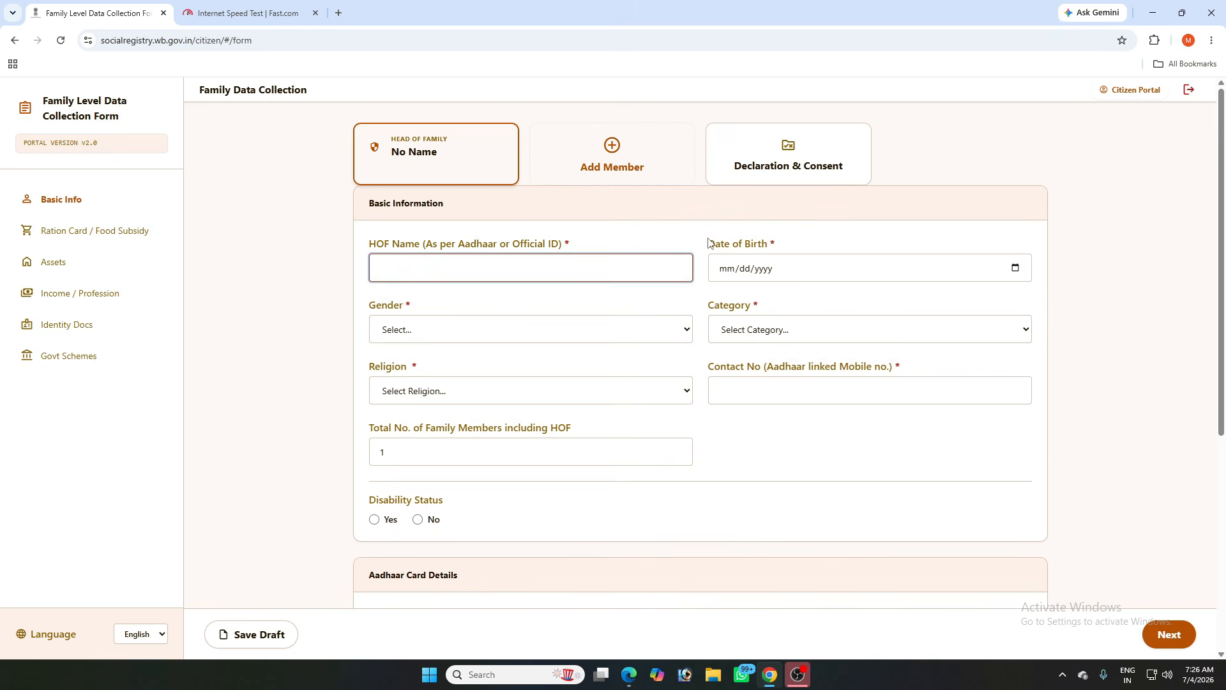
{"action": "left_click_drag", "start_coordinate": [708, 243], "coordinate": [789, 246]}
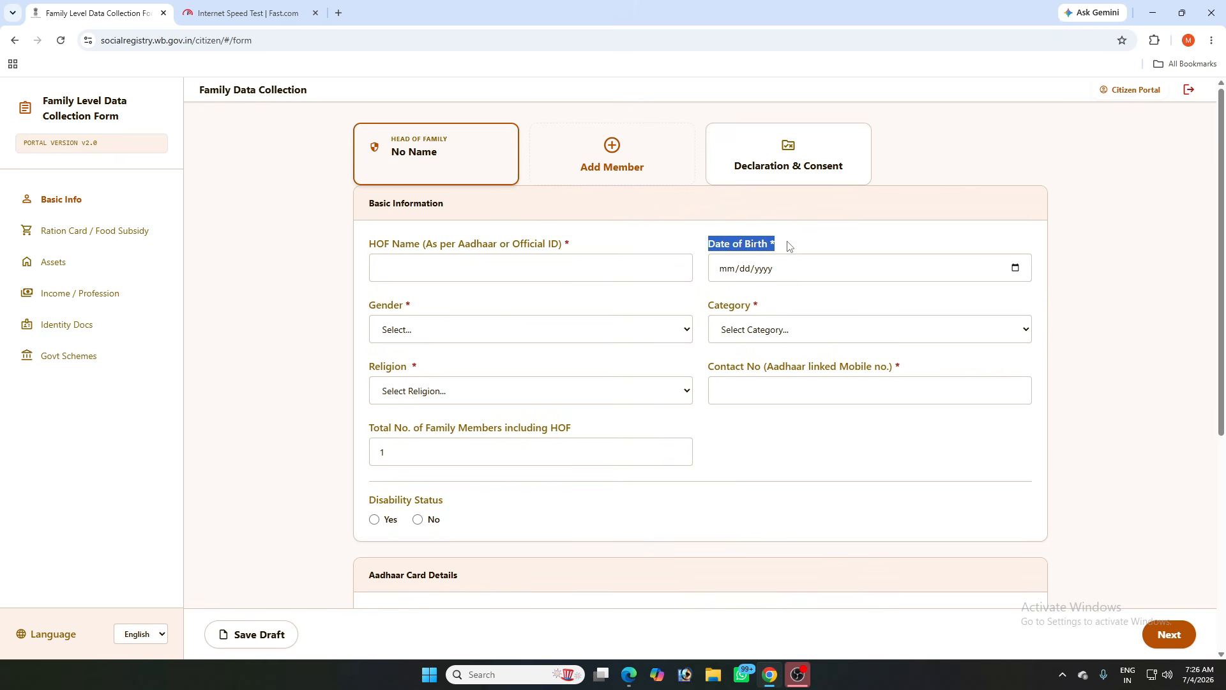
Set the head of family's gender to Male, category to SC (Scheduled Caste) and religion to Hinduism
{"action": "left_click", "coordinate": [385, 328]}
{"action": "left_click", "coordinate": [397, 369]}
{"action": "left_click", "coordinate": [748, 334]}
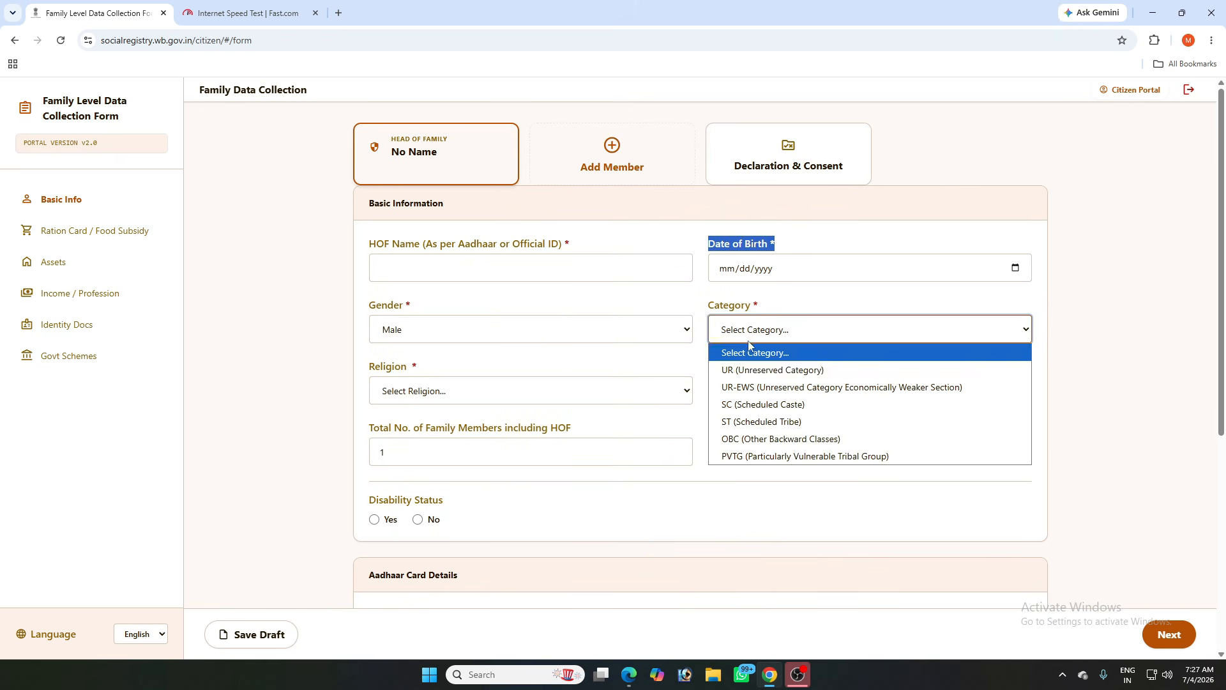
{"action": "left_click", "coordinate": [763, 404]}
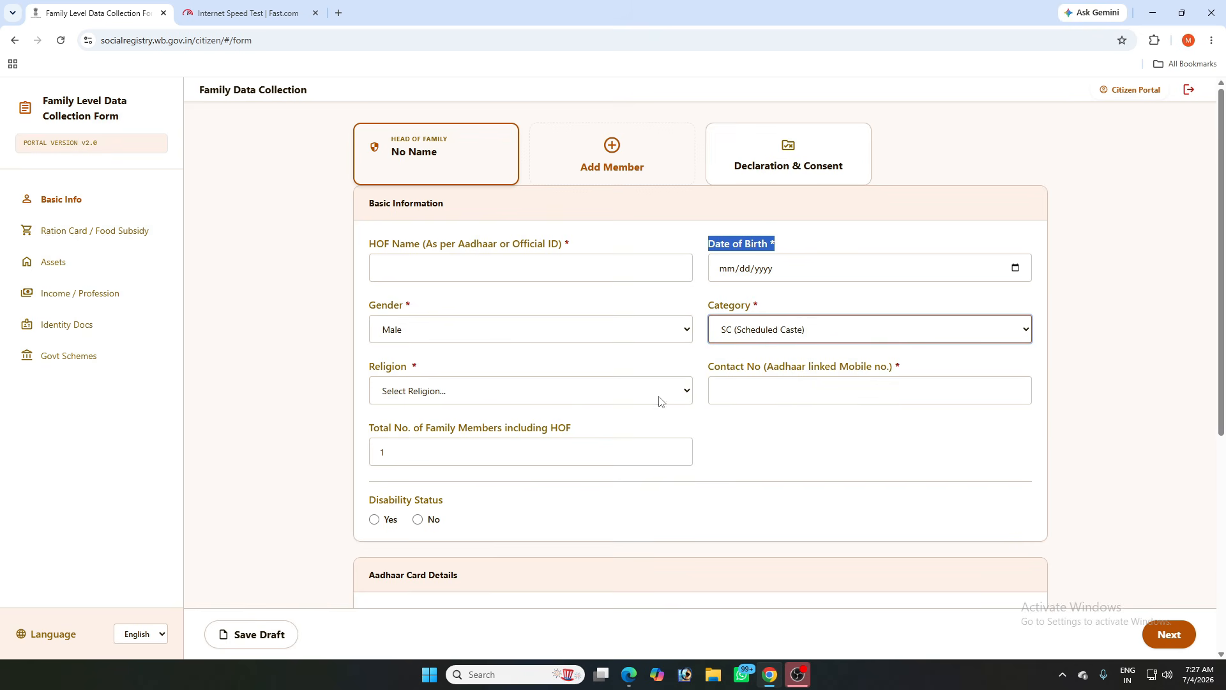
{"action": "left_click", "coordinate": [410, 396]}
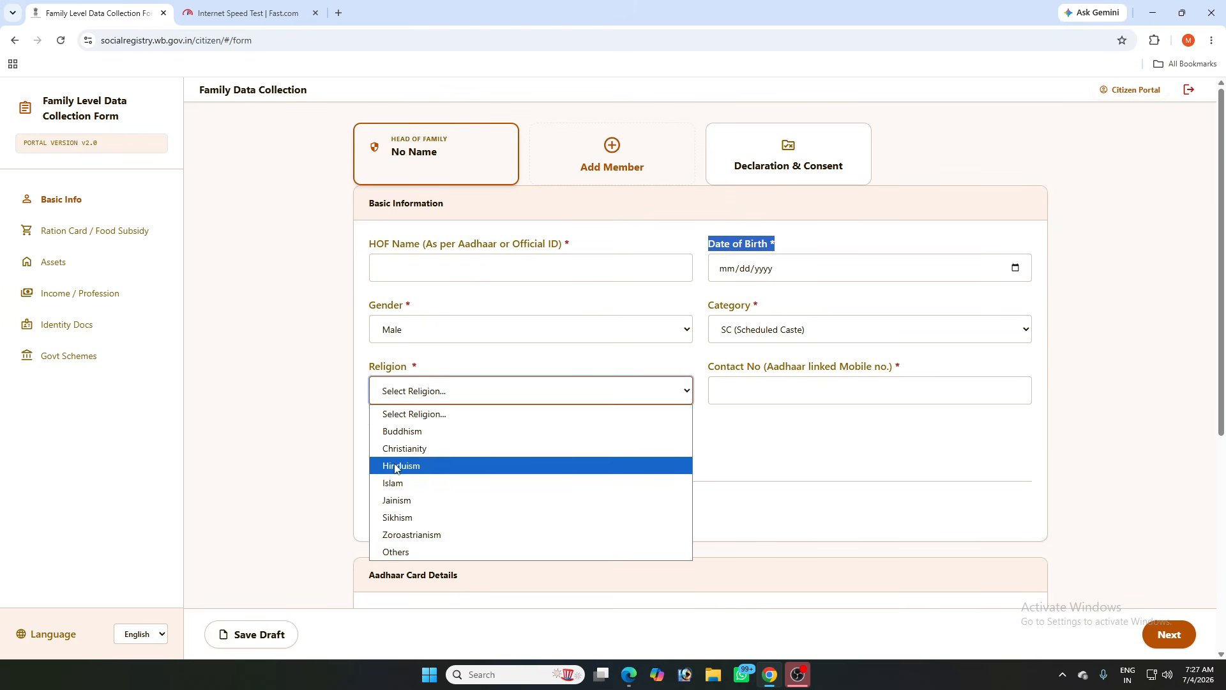
{"action": "left_click", "coordinate": [395, 466]}
Set the total number of family members including HOF to 3 and the disability status to No
{"action": "left_click", "coordinate": [737, 385]}
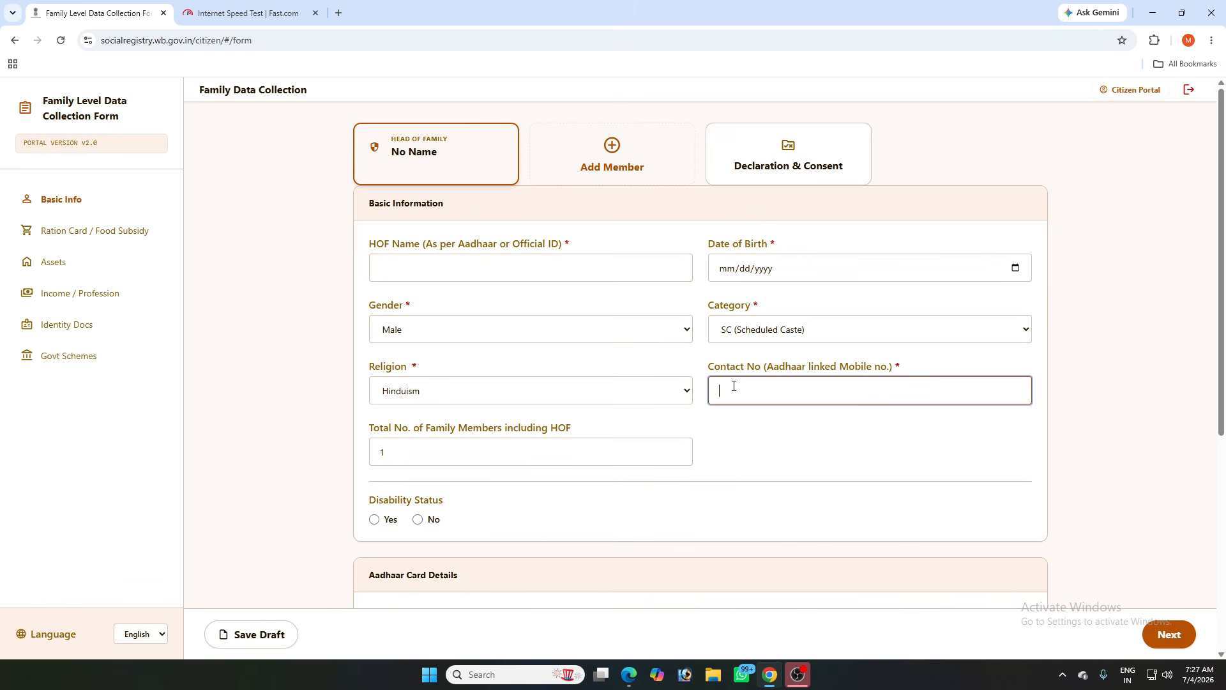
{"action": "left_click", "coordinate": [389, 452]}
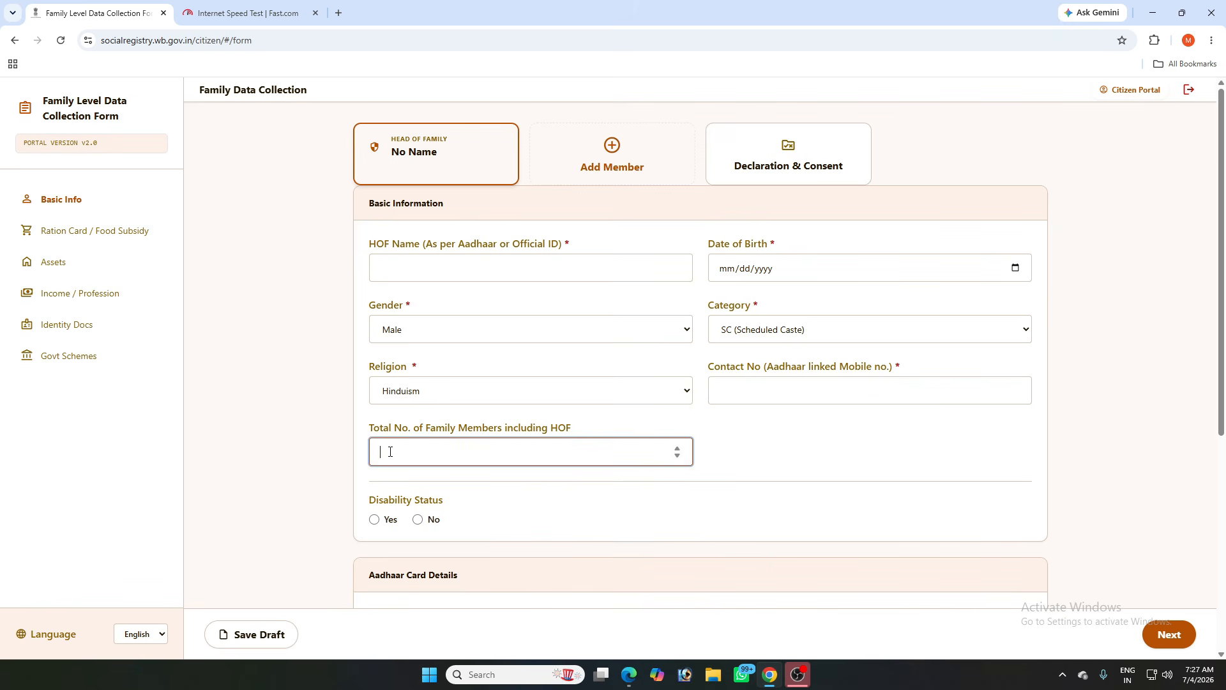
{"action": "type", "text": "3"}
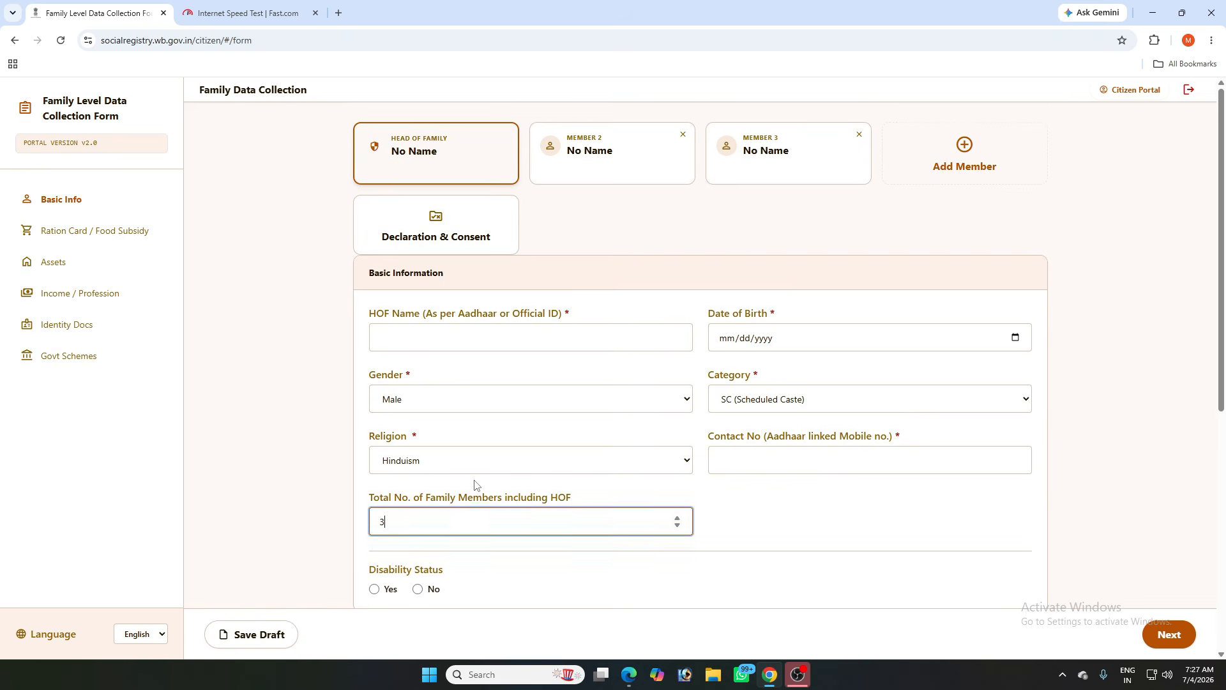
{"action": "scroll", "coordinate": [485, 493], "scroll_direction": "down", "scroll_amount": 1}
{"action": "scroll", "coordinate": [486, 493], "scroll_direction": "down", "scroll_amount": 2}
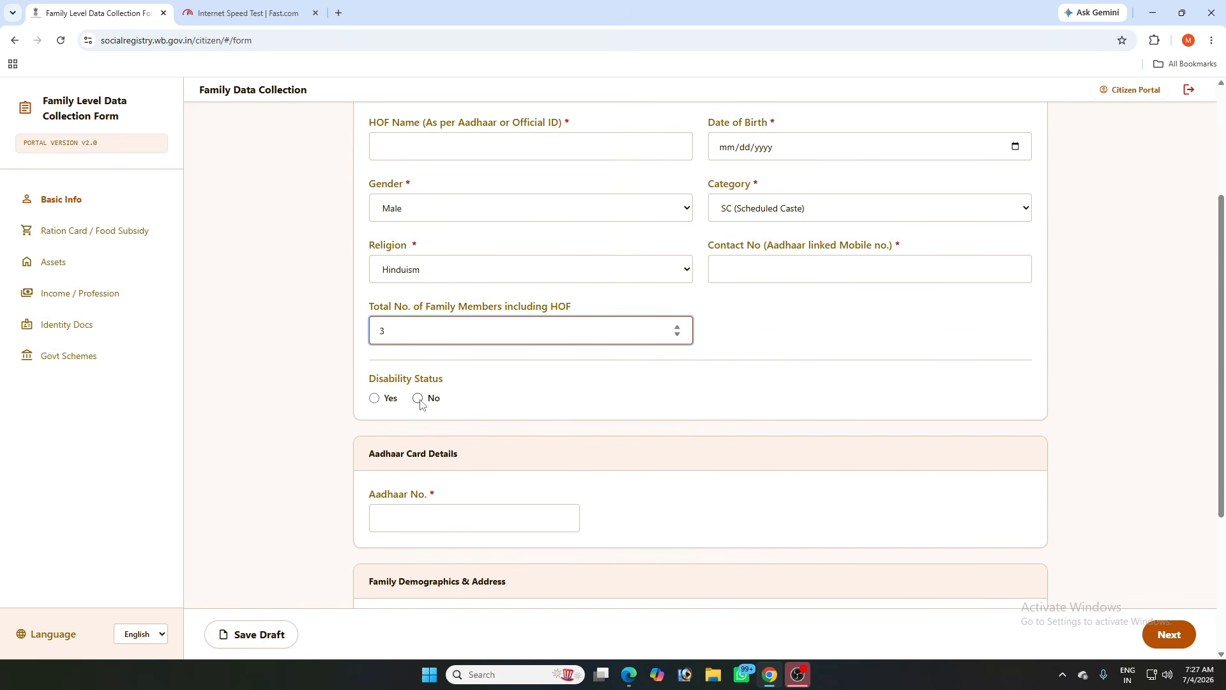
{"action": "scroll", "coordinate": [405, 415], "scroll_direction": "down", "scroll_amount": 2}
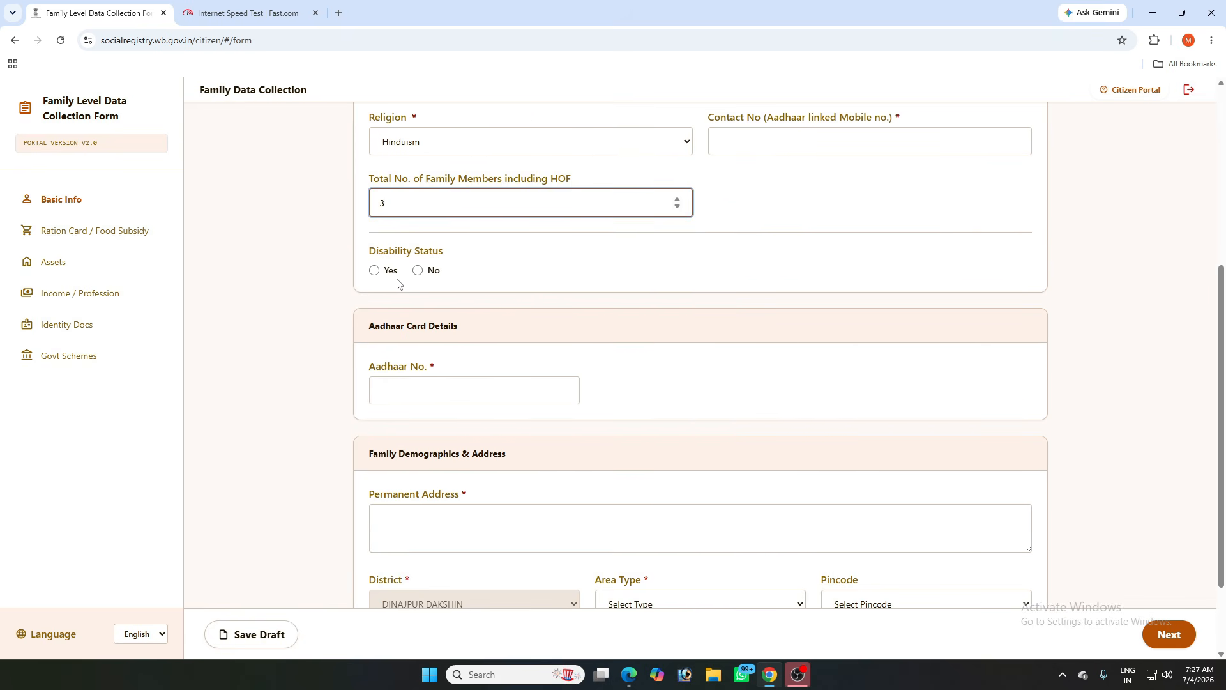
{"action": "left_click", "coordinate": [418, 270]}
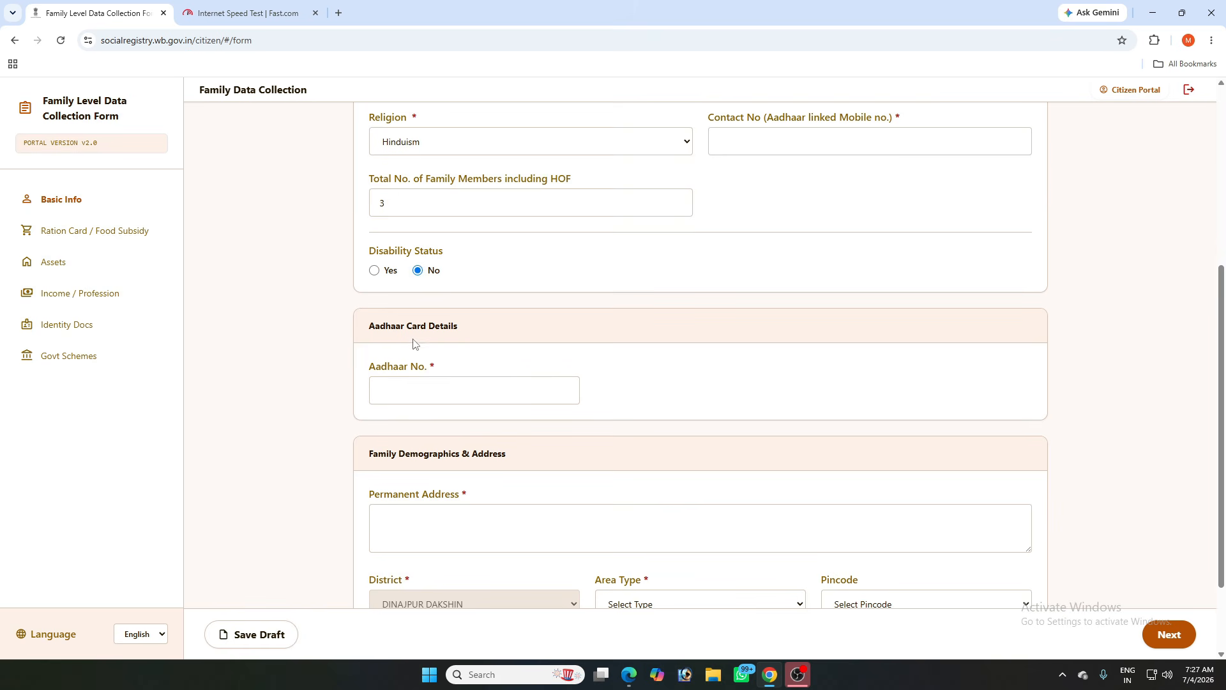
Set the area type to Rural and choose the family's pincode in the address section
{"action": "scroll", "coordinate": [412, 344], "scroll_direction": "down", "scroll_amount": 1}
{"action": "left_click", "coordinate": [396, 330]}
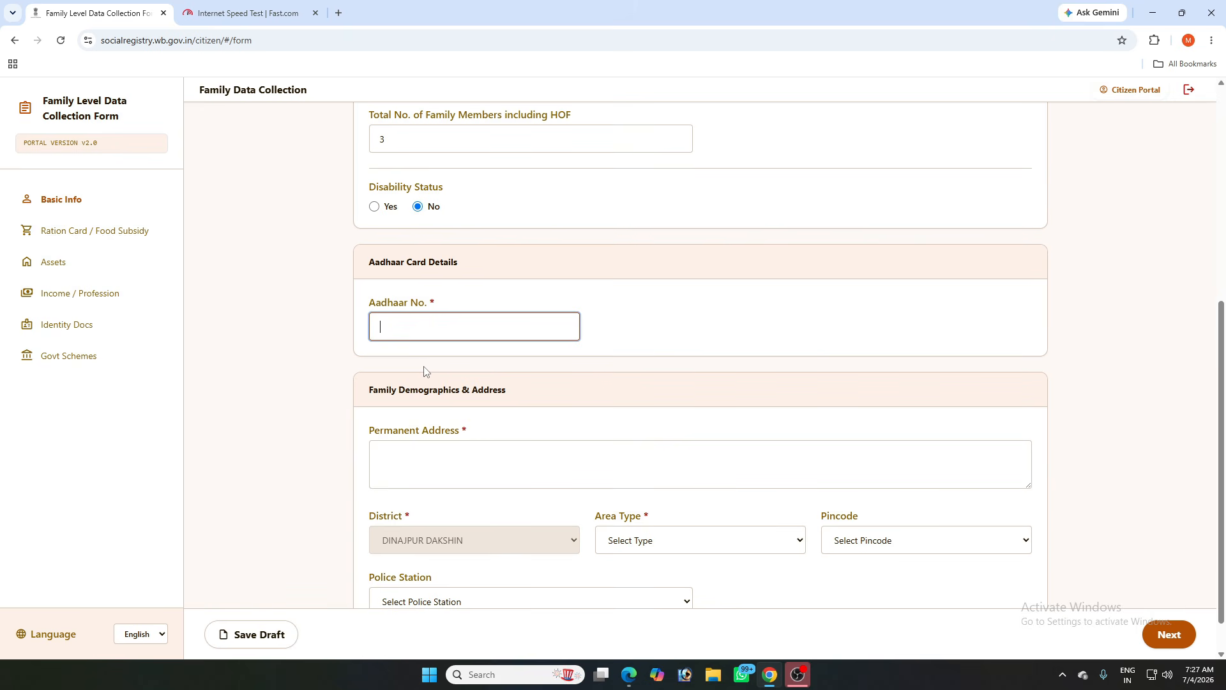
{"action": "scroll", "coordinate": [423, 377], "scroll_direction": "down", "scroll_amount": 1}
{"action": "left_click", "coordinate": [409, 413]}
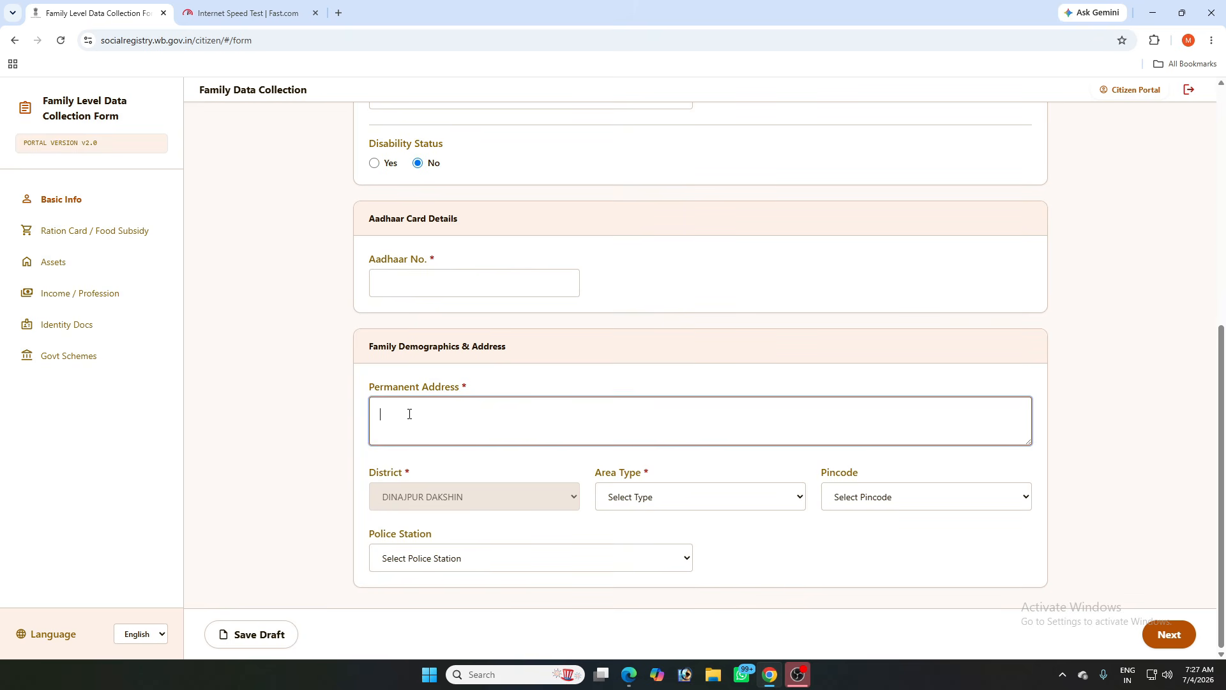
{"action": "left_click", "coordinate": [629, 500]}
{"action": "left_click", "coordinate": [631, 538]}
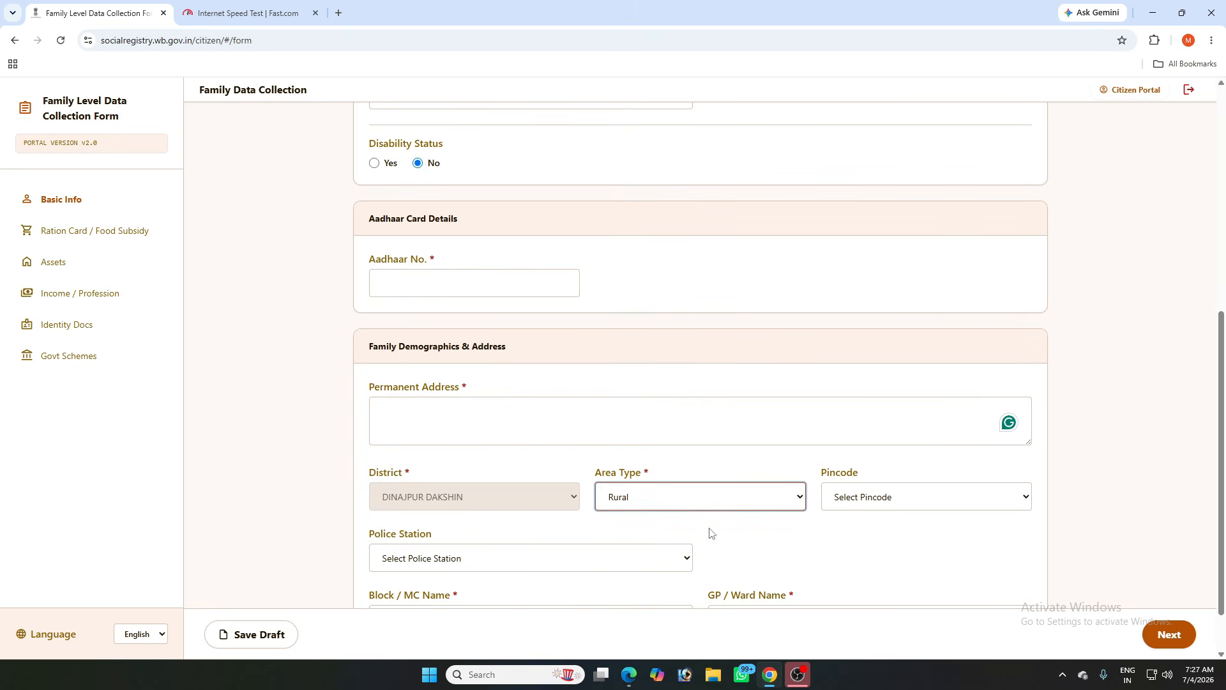
{"action": "left_click", "coordinate": [842, 511]}
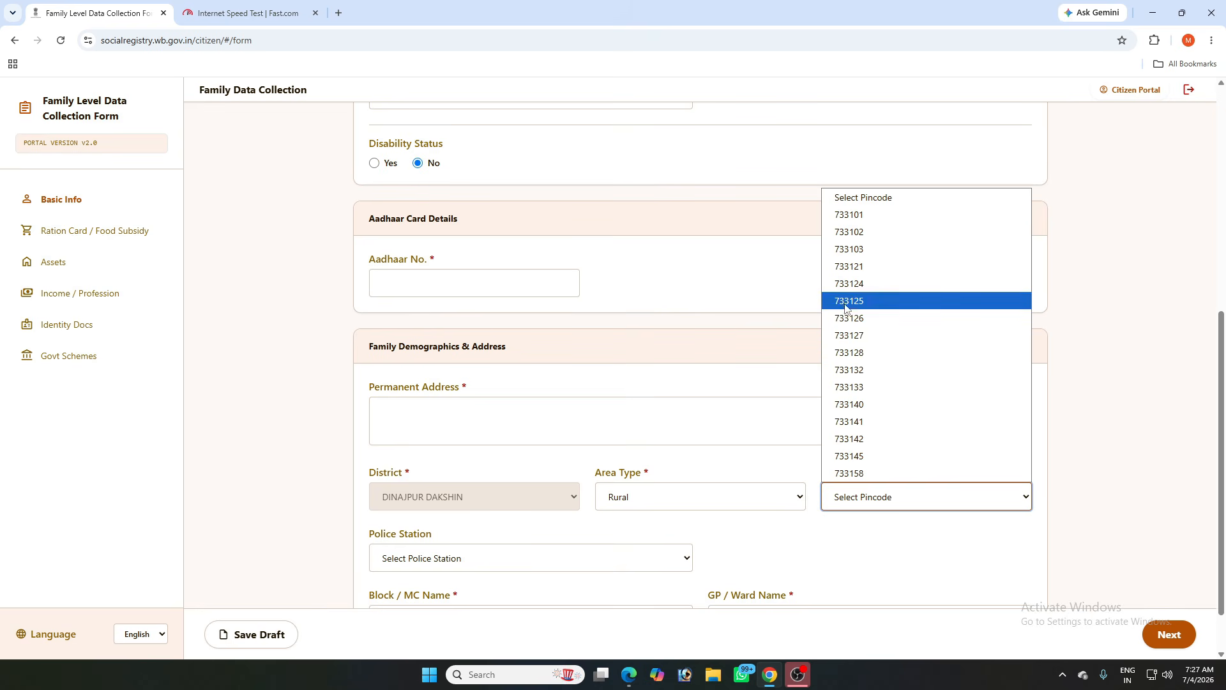
{"action": "left_click", "coordinate": [846, 284]}
{"action": "scroll", "coordinate": [702, 396], "scroll_direction": "down", "scroll_amount": 1}
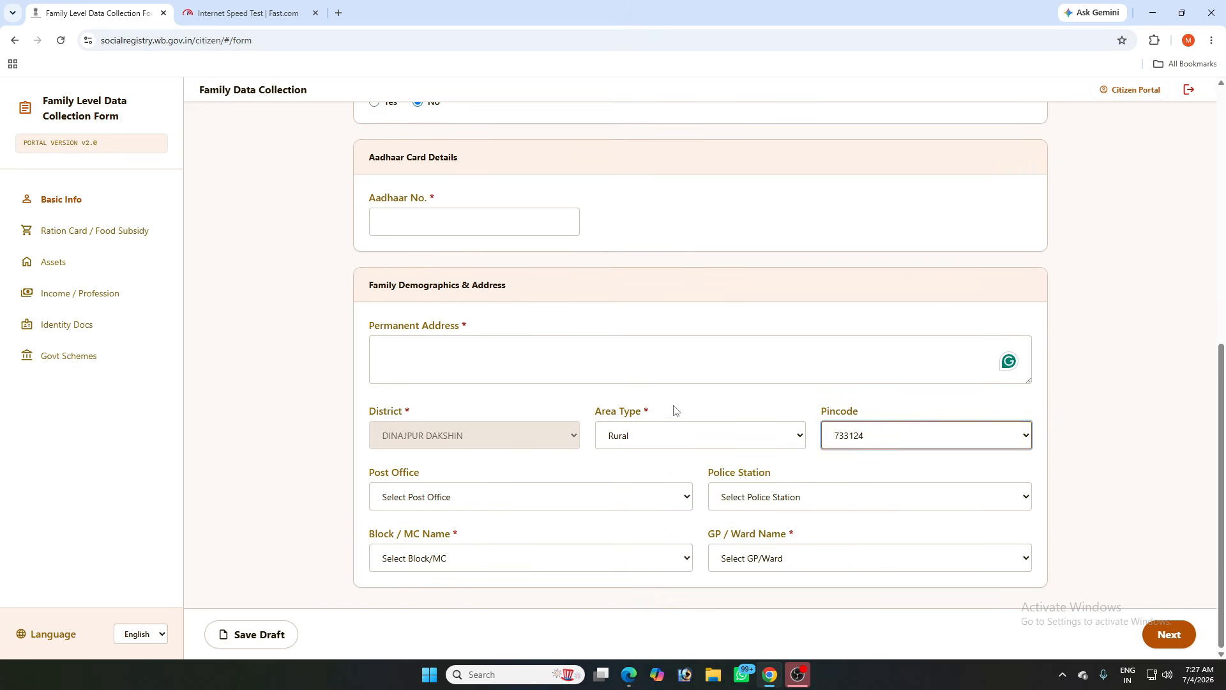
Select Champatali BO as the post office and Gangarampur PS as the police station
{"action": "left_click", "coordinate": [461, 496]}
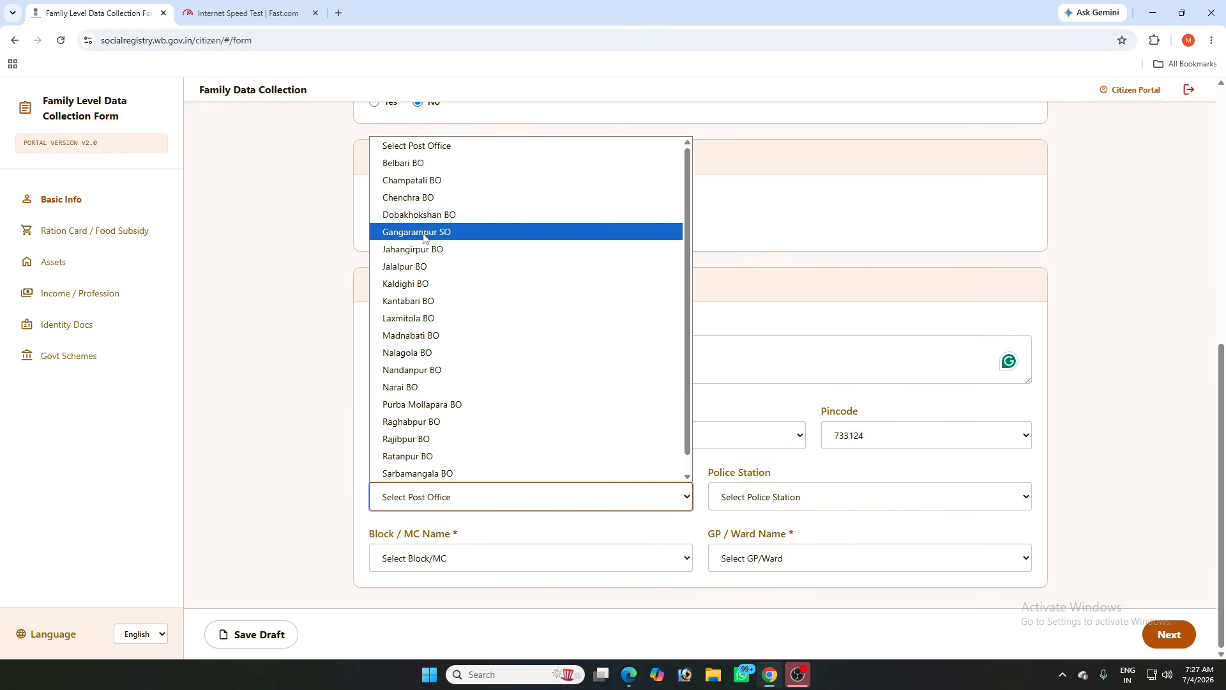
{"action": "left_click", "coordinate": [421, 181]}
{"action": "left_click", "coordinate": [768, 498]}
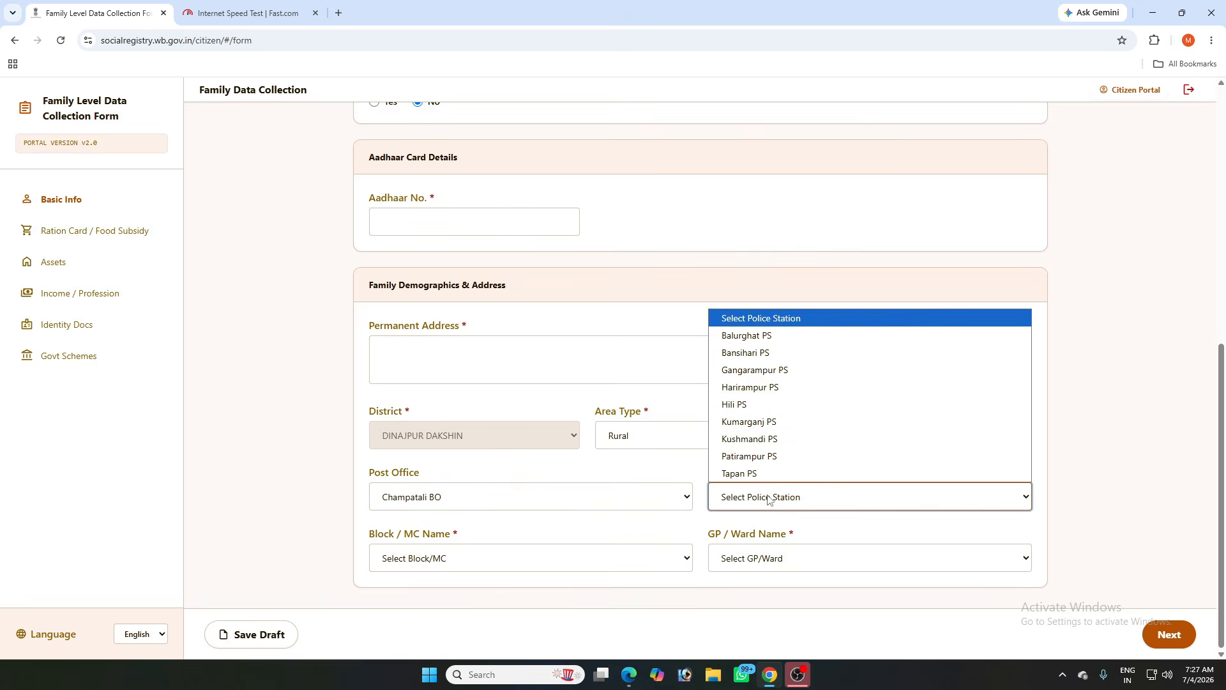
{"action": "left_click", "coordinate": [747, 370]}
Select GANGARAMPUR as the Block / MC name and JAHANGIRPUR as the GP / Ward name
{"action": "left_click", "coordinate": [513, 562]}
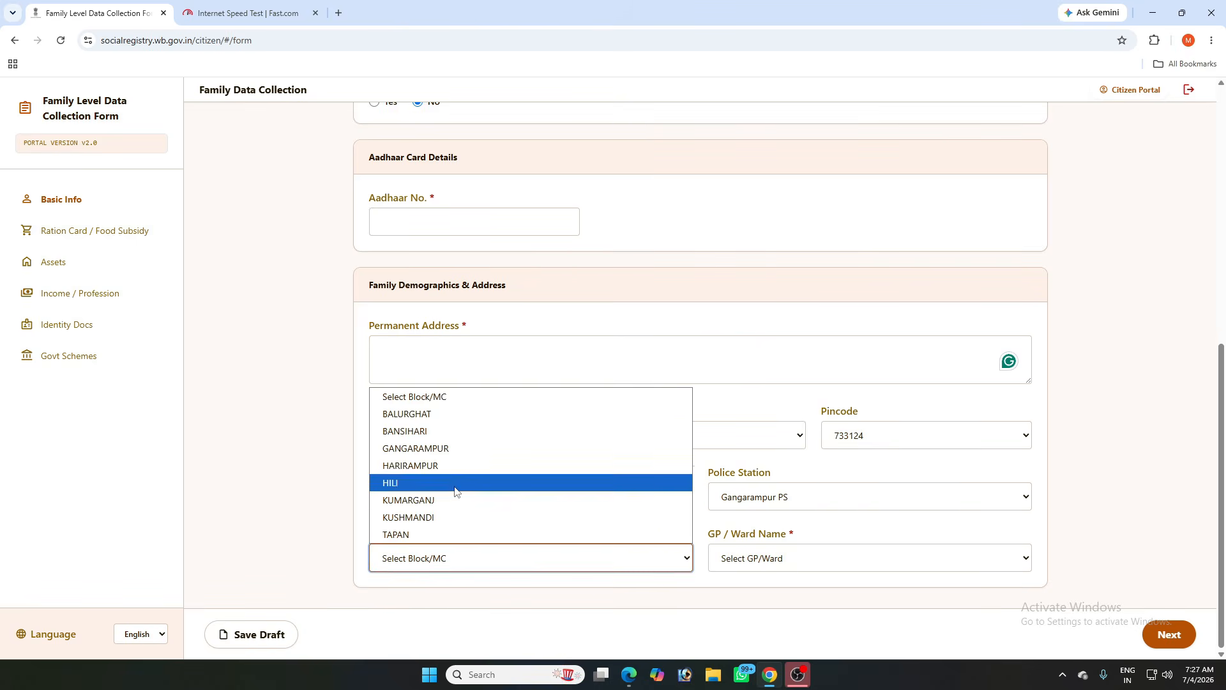
{"action": "left_click", "coordinate": [448, 449]}
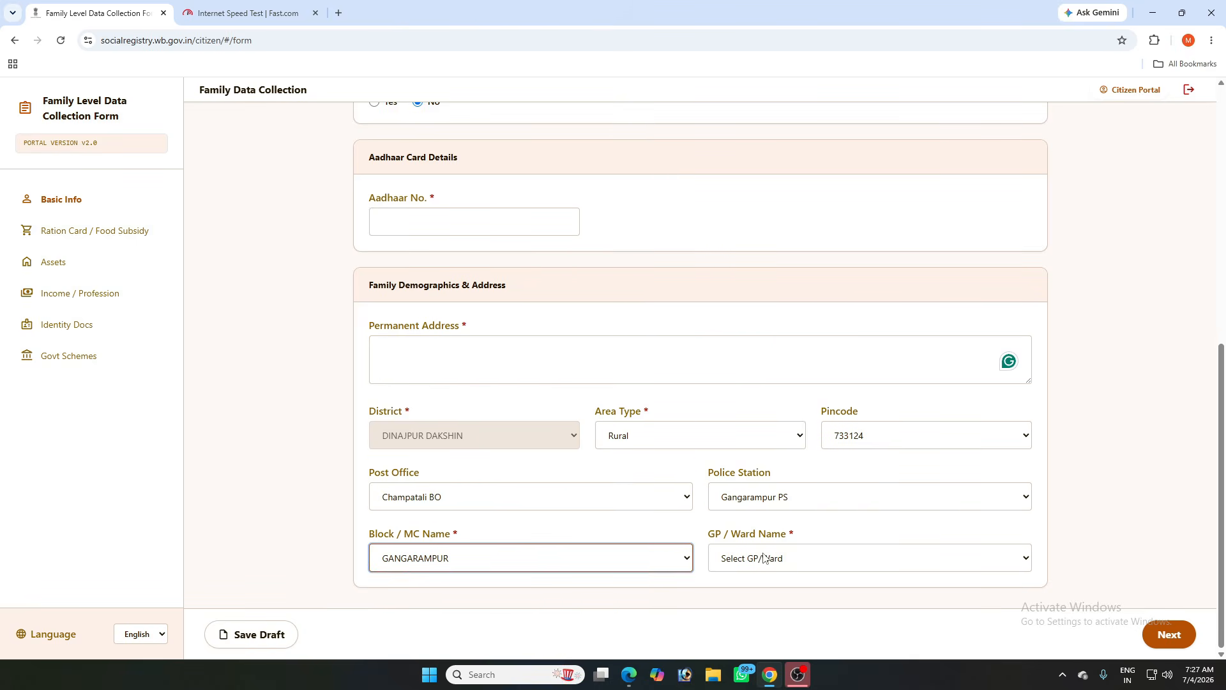
{"action": "left_click", "coordinate": [764, 557]}
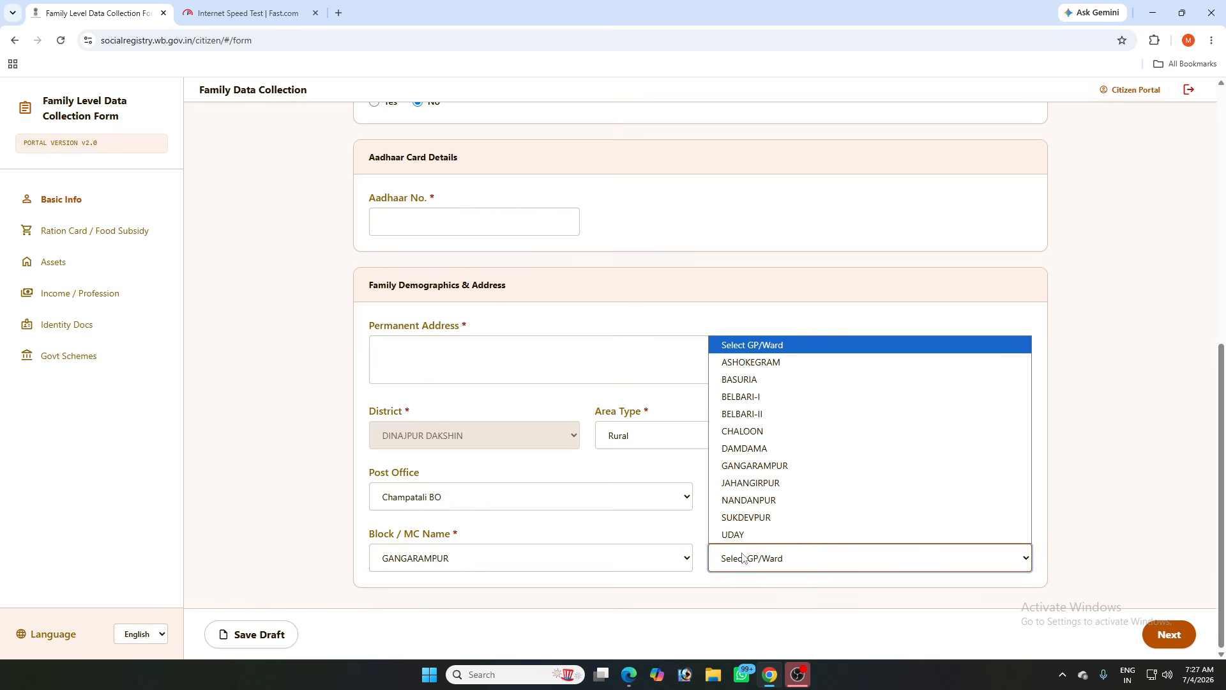
{"action": "left_click", "coordinate": [747, 483]}
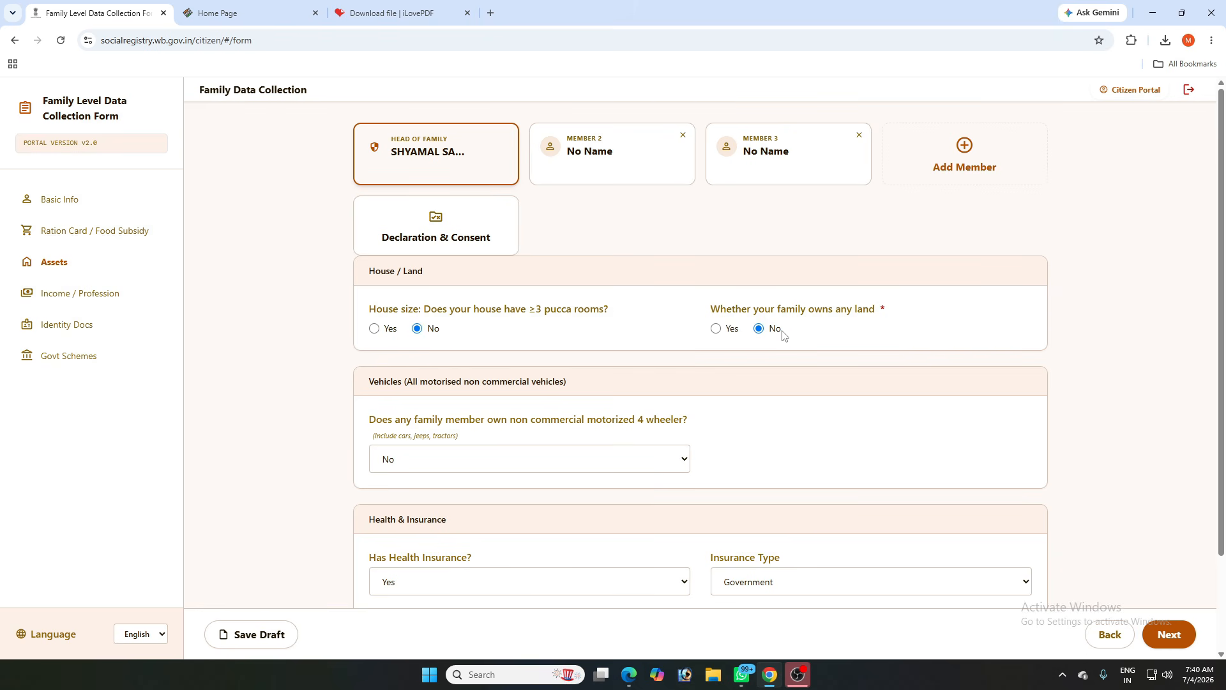
Try Yes for family land ownership to get the landholding size field, and switch the answer back to No
{"action": "left_click", "coordinate": [716, 328]}
{"action": "left_click", "coordinate": [431, 403]}
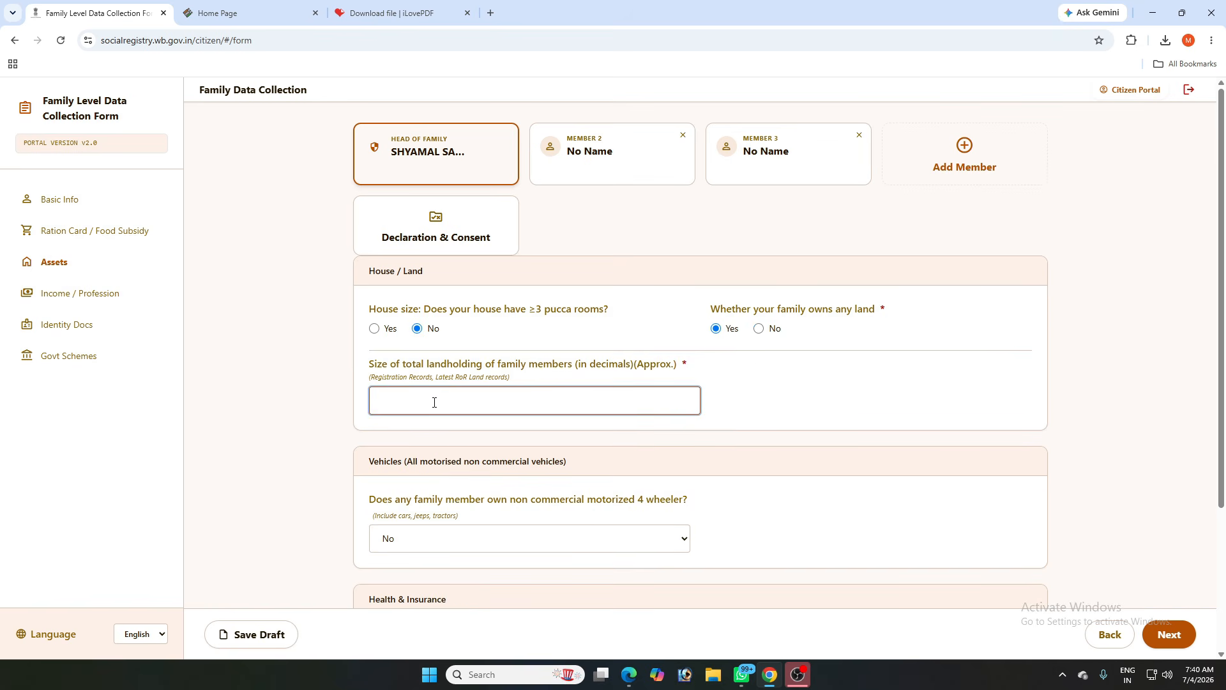
{"action": "left_click", "coordinate": [759, 328]}
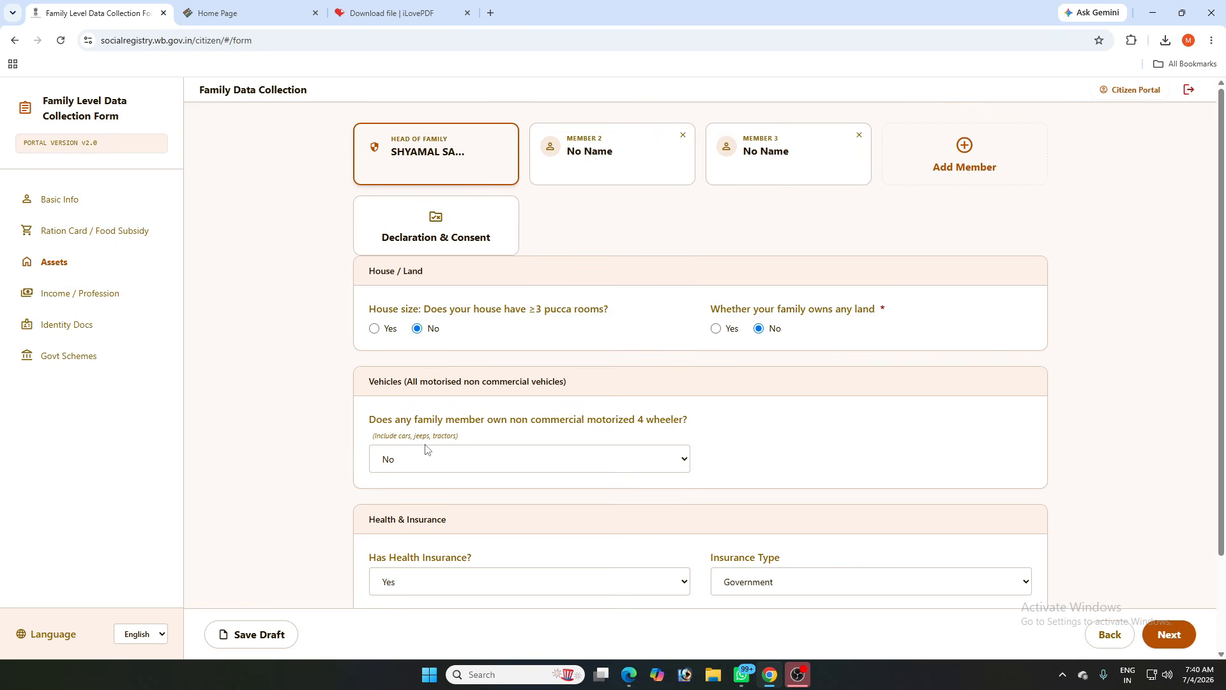
Try Yes for non-commercial motorized four-wheeler ownership to get the vehicle detail fields, and switch the answer back to No
{"action": "scroll", "coordinate": [428, 450], "scroll_direction": "down", "scroll_amount": 1}
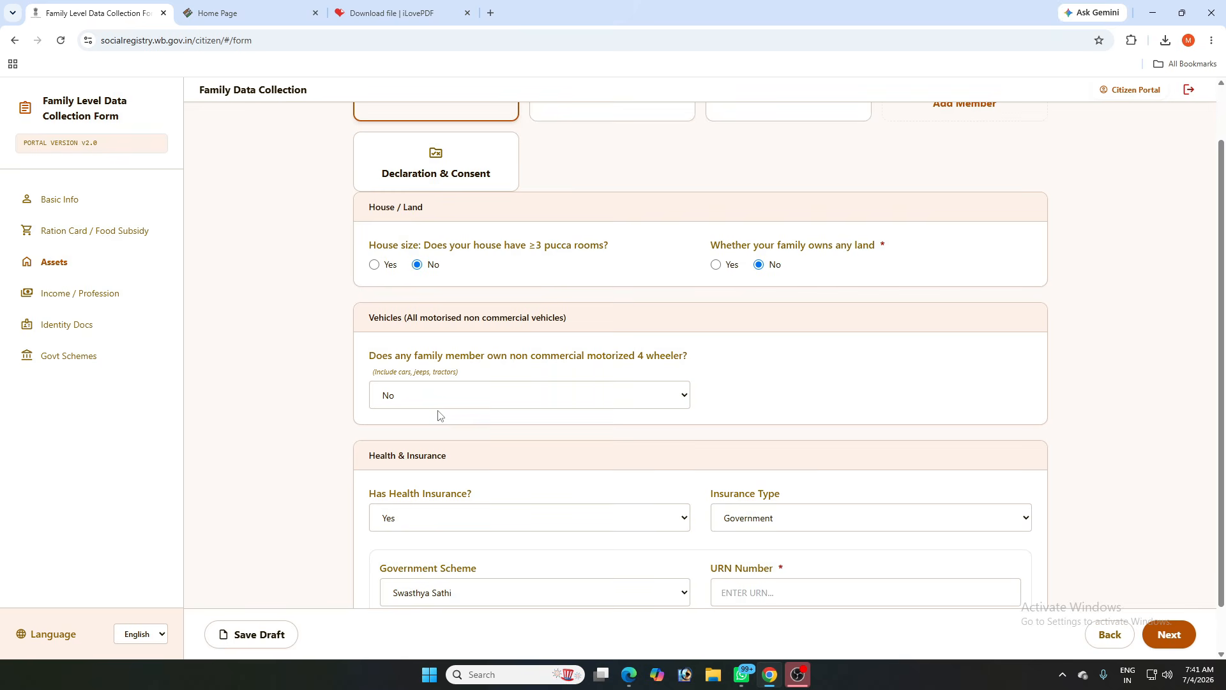
{"action": "left_click", "coordinate": [445, 396]}
{"action": "left_click", "coordinate": [392, 434]}
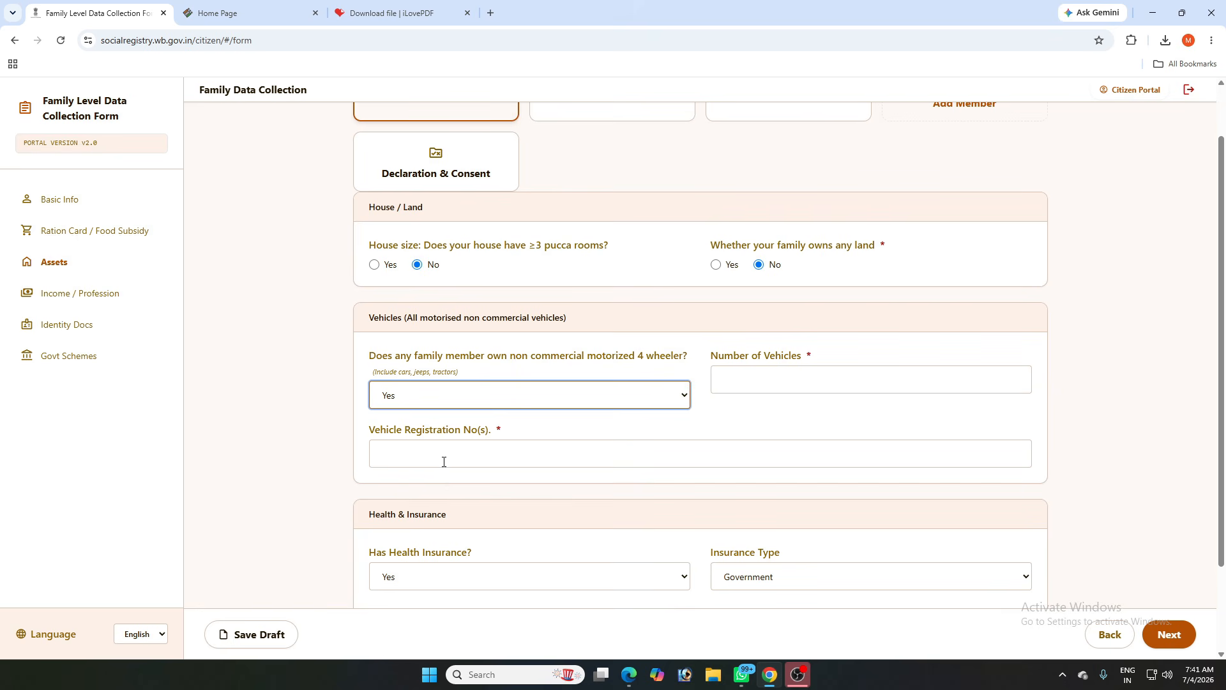
{"action": "left_click", "coordinate": [452, 404]}
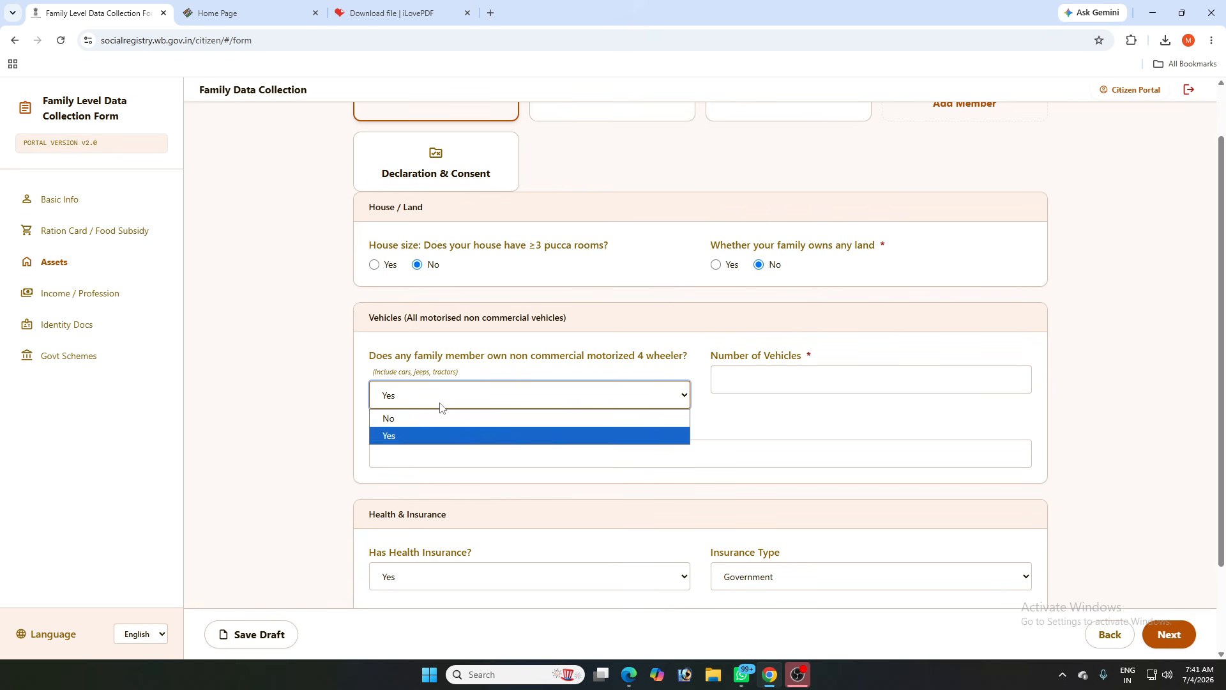
{"action": "left_click", "coordinate": [403, 416]}
Try Yes for health insurance with Government as the insurance type, and go to the empty URN number field
{"action": "scroll", "coordinate": [486, 444], "scroll_direction": "down", "scroll_amount": 1}
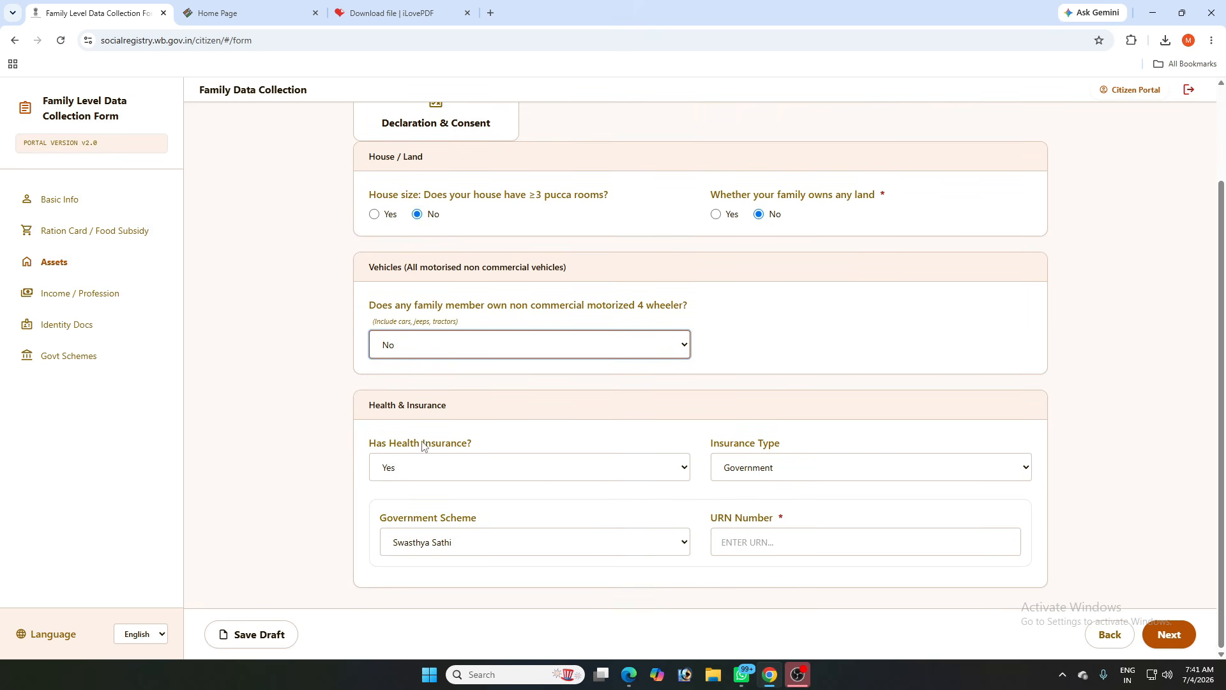
{"action": "left_click", "coordinate": [409, 472]}
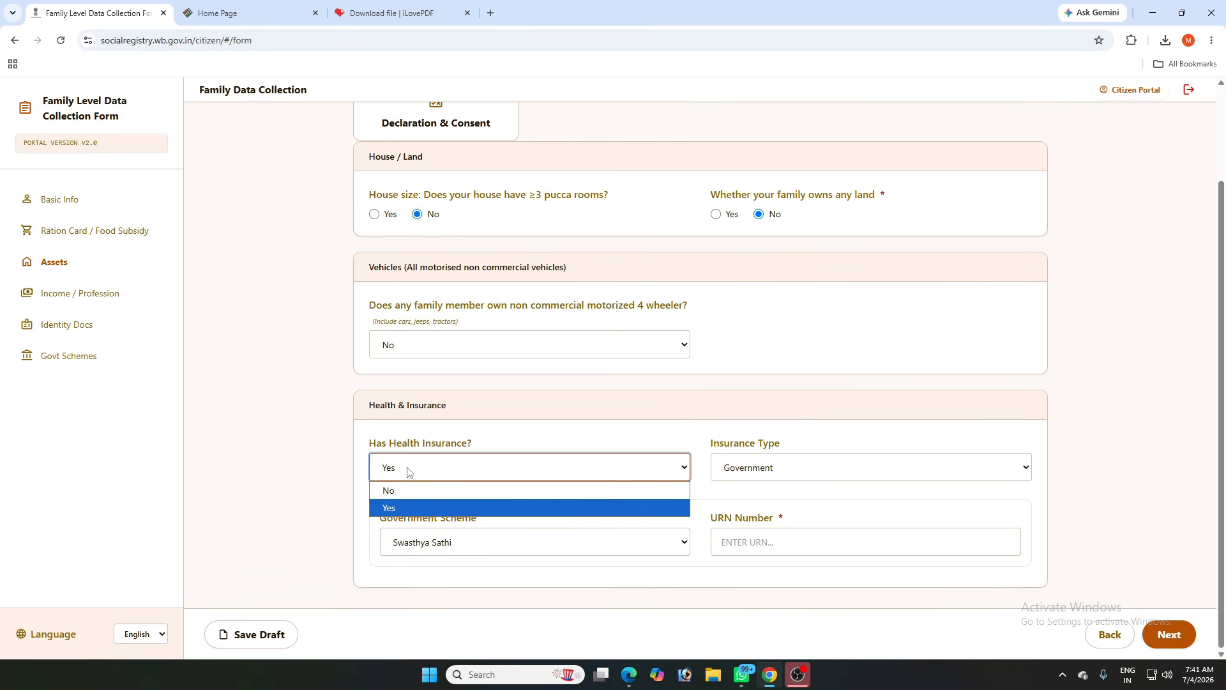
{"action": "left_click", "coordinate": [389, 508]}
{"action": "left_click", "coordinate": [758, 469]}
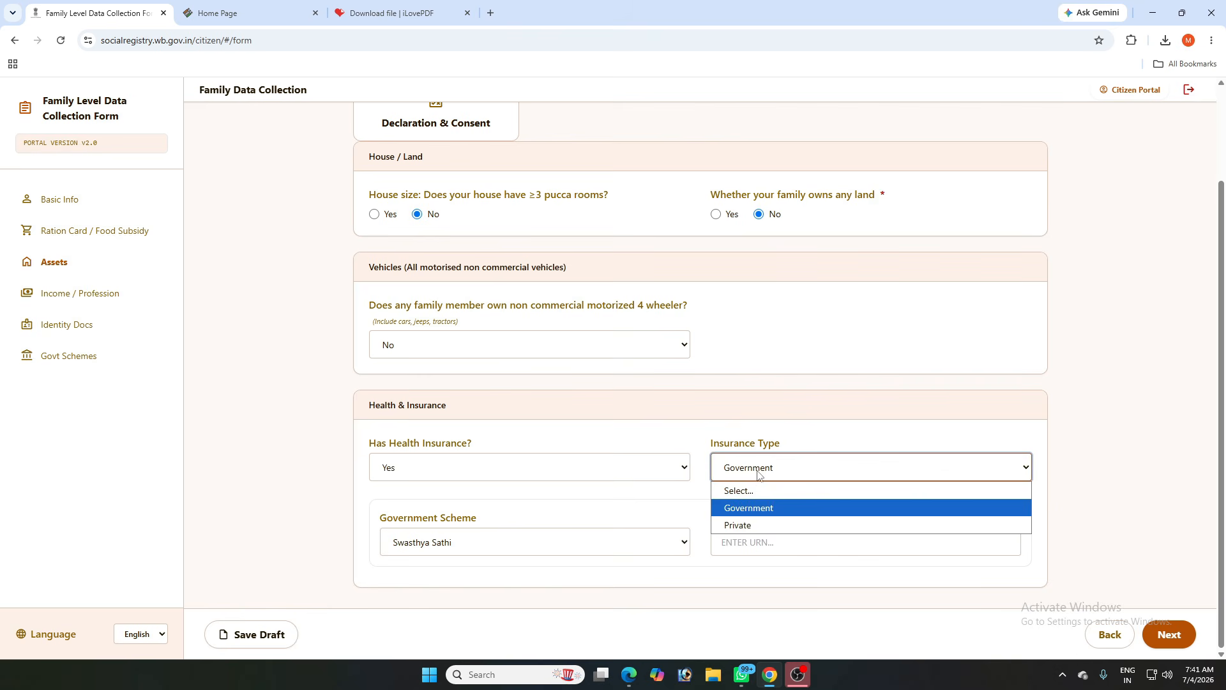
{"action": "left_click", "coordinate": [747, 508]}
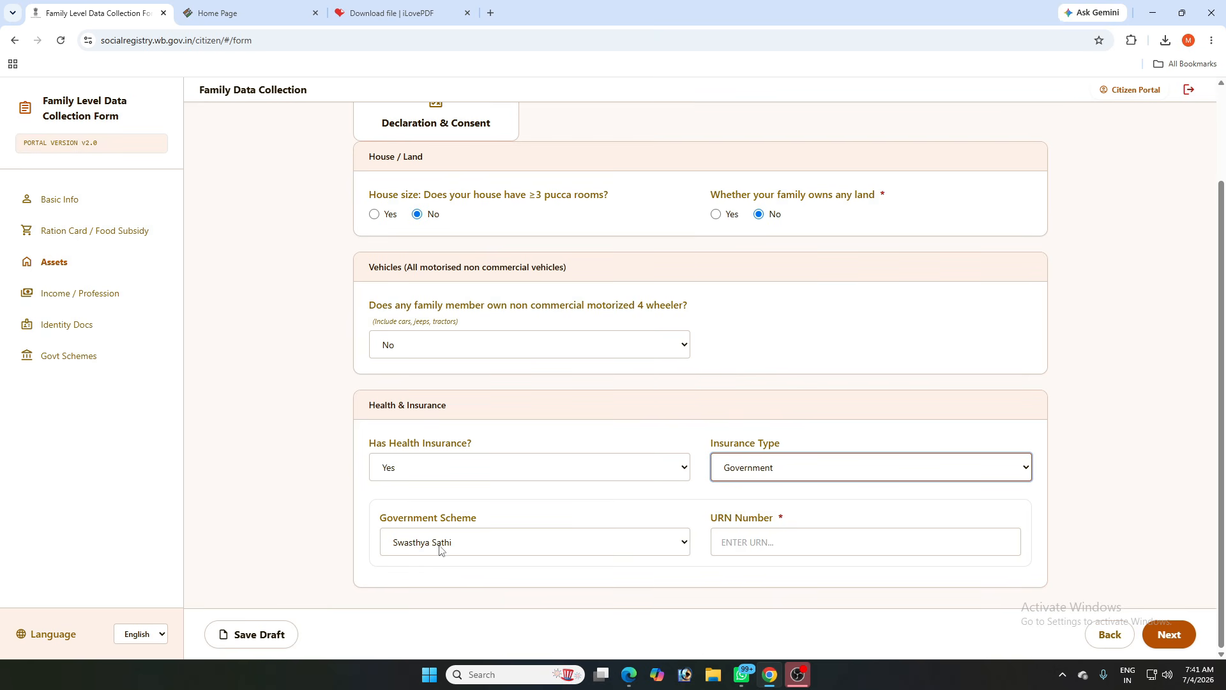
{"action": "left_click", "coordinate": [769, 540]}
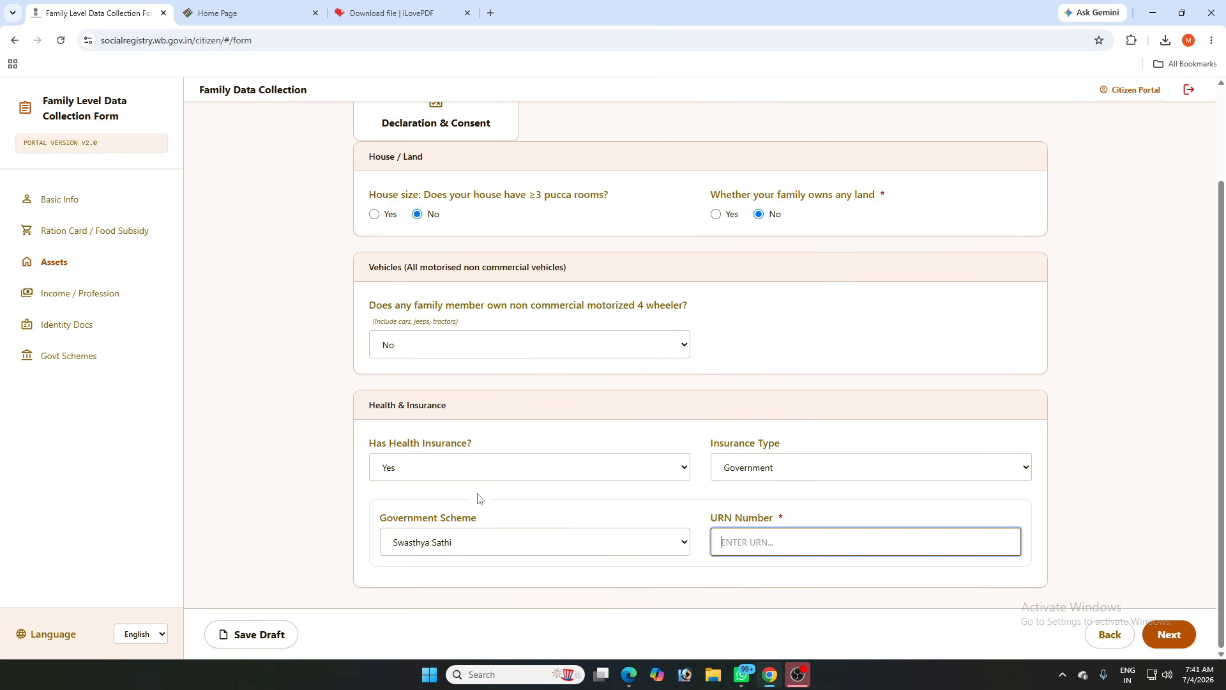
Set the health insurance answer to No and continue to the Income / Profession section
{"action": "left_click", "coordinate": [425, 475]}
{"action": "left_click", "coordinate": [415, 487]}
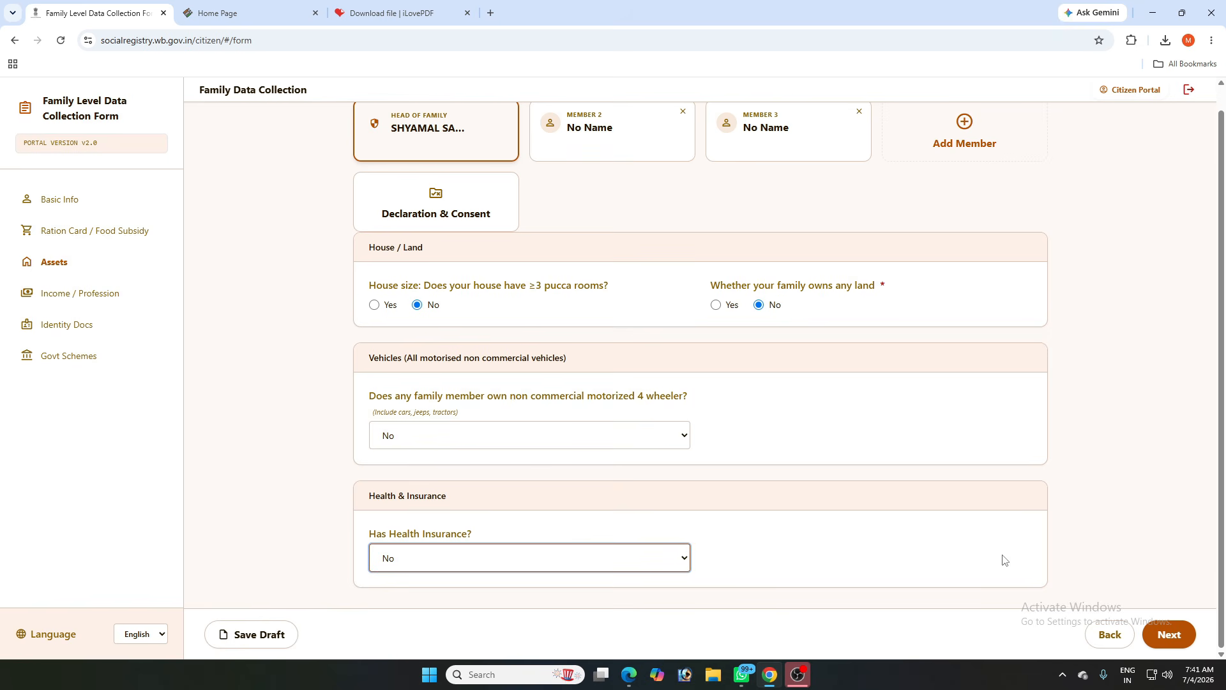
{"action": "left_click", "coordinate": [1162, 634]}
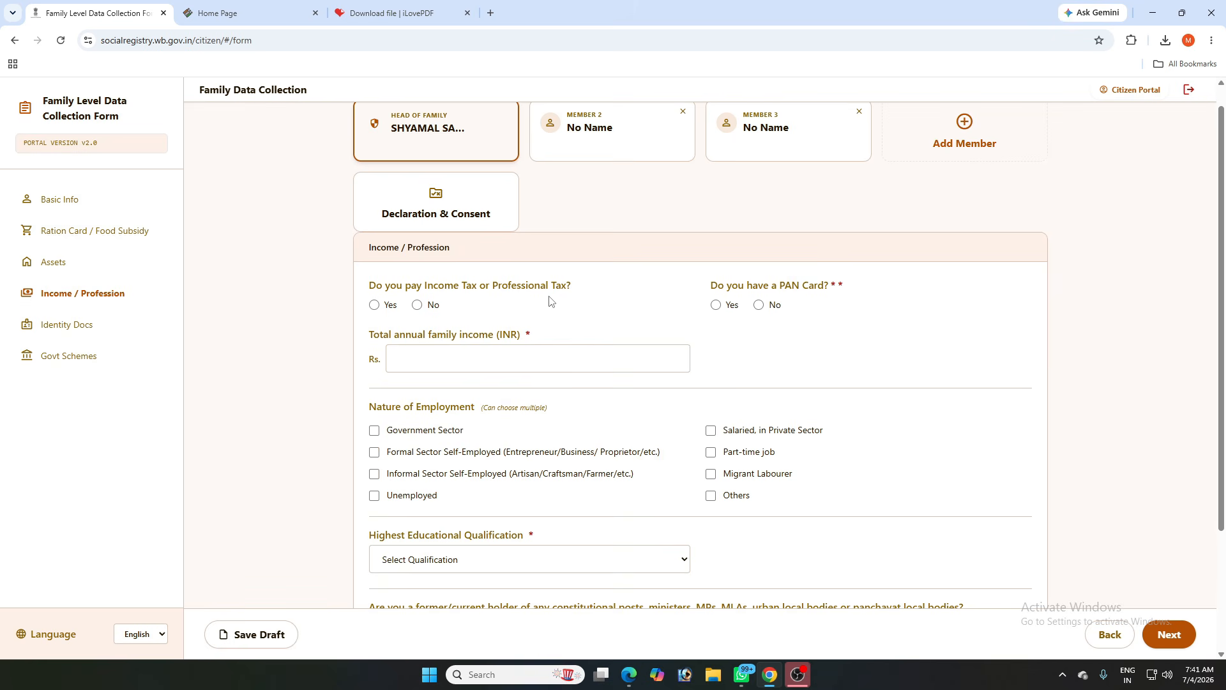
Answer No to paying income or professional tax, and settle on No for having a PAN card after trying Yes
{"action": "left_click", "coordinate": [418, 307]}
{"action": "left_click", "coordinate": [716, 305]}
{"action": "left_click", "coordinate": [519, 356]}
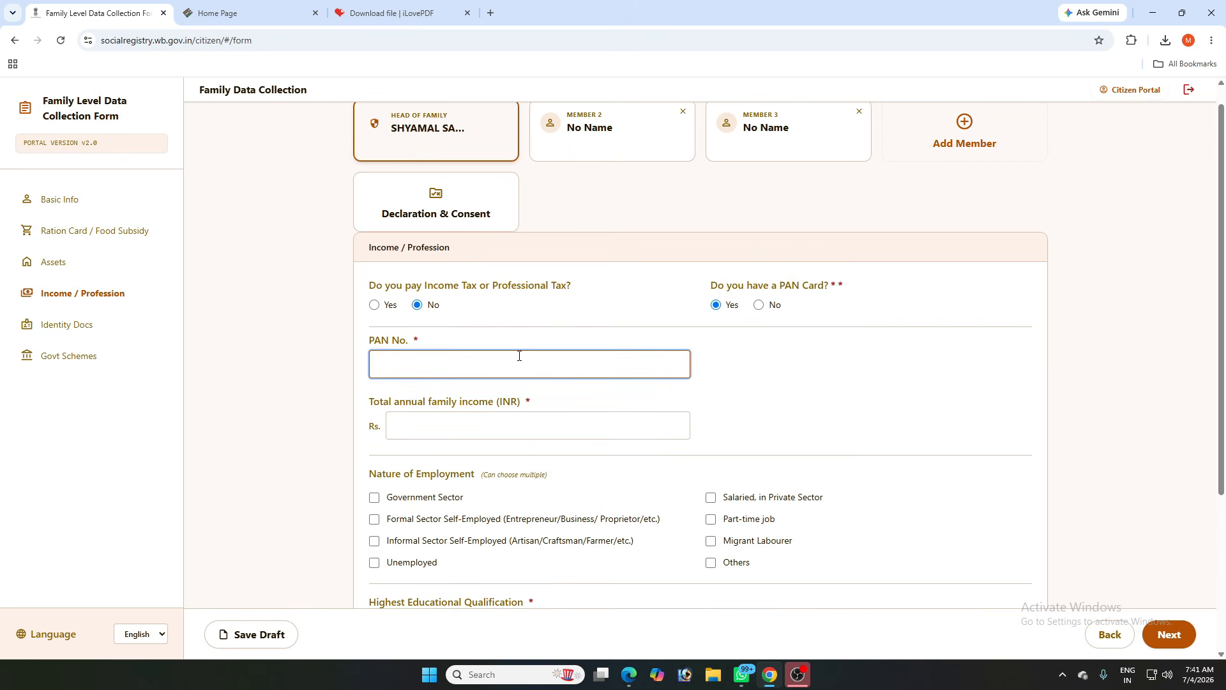
{"action": "left_click", "coordinate": [759, 305]}
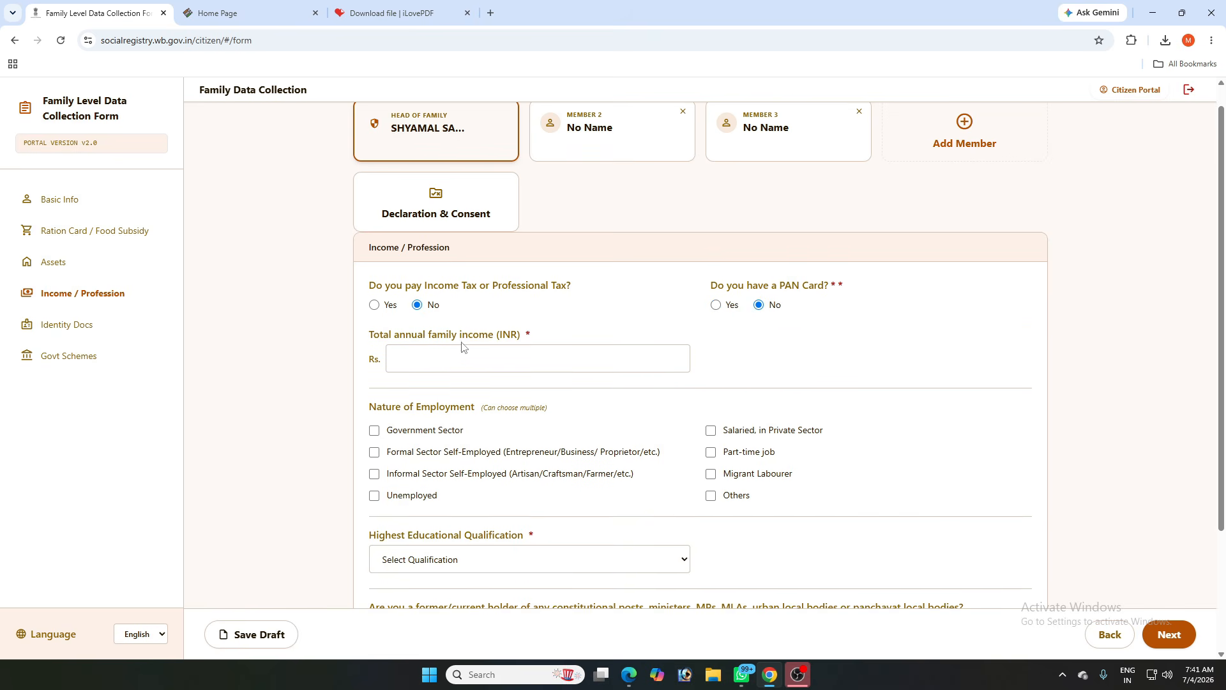
Enter 0 as the total annual family income and choose Informal Sector Self-Employed as the nature of employment
{"action": "left_click", "coordinate": [445, 355]}
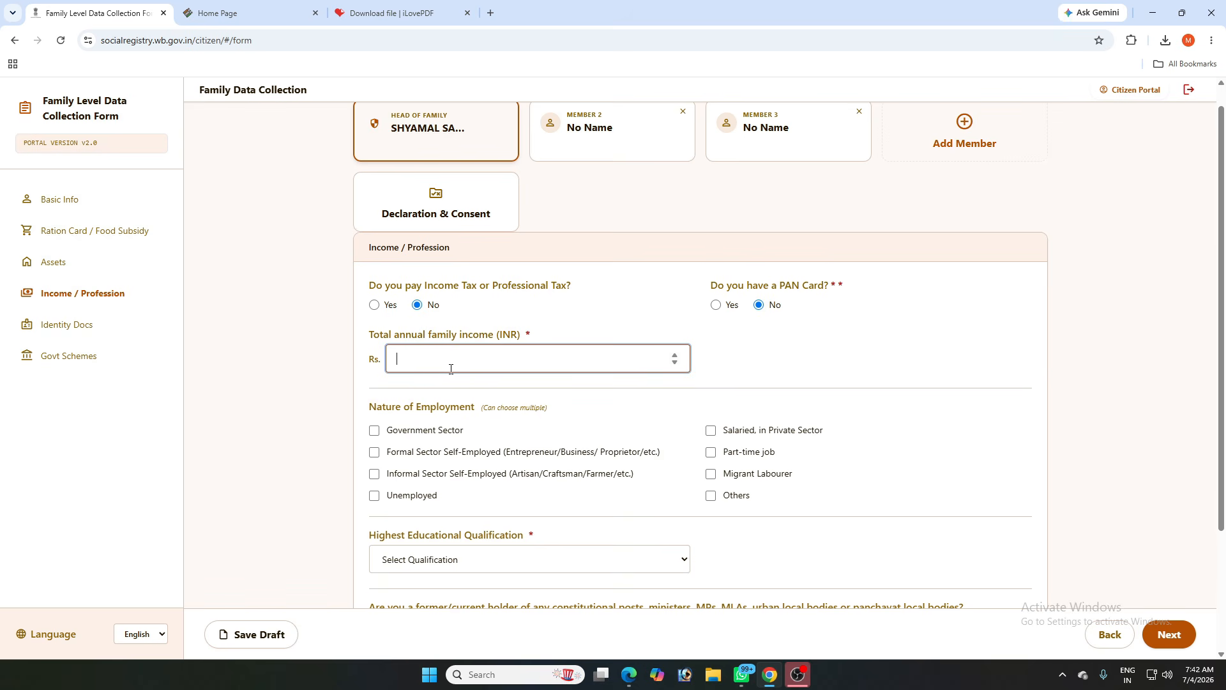
{"action": "scroll", "coordinate": [450, 368], "scroll_direction": "down", "scroll_amount": 2}
{"action": "type", "text": "0"}
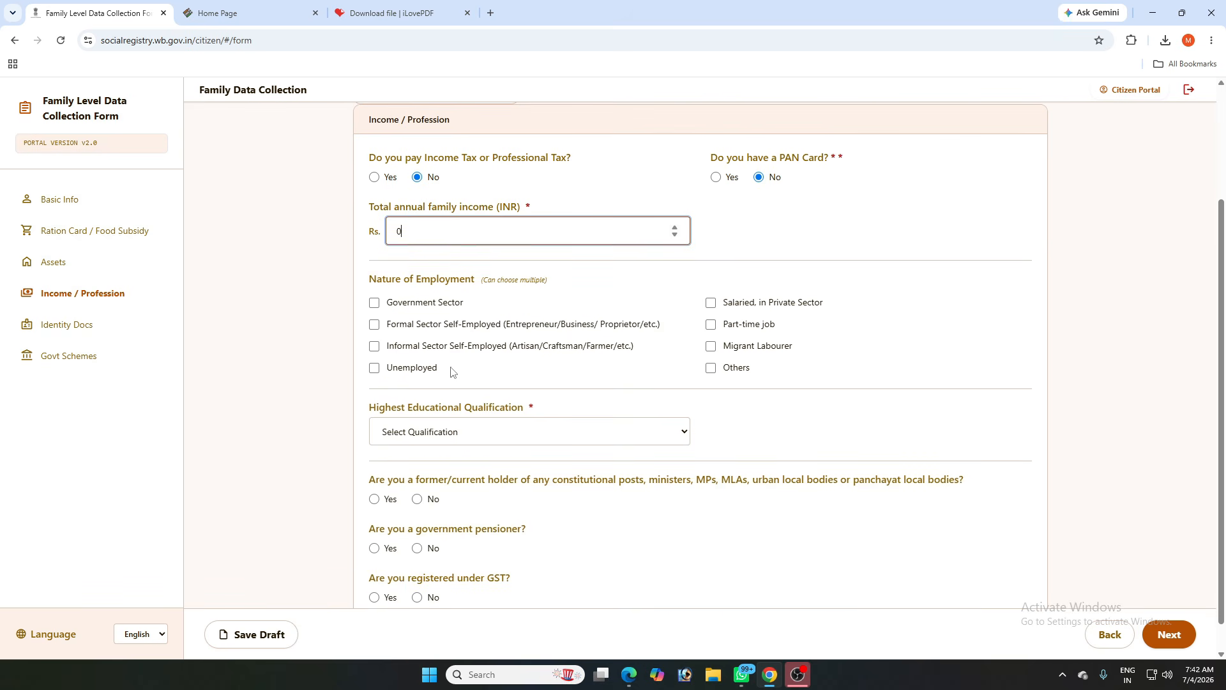
{"action": "left_click", "coordinate": [409, 351]}
Set the highest qualification to Lower than 10th, answer No for constitutional posts, government pension and GST registration, and continue to Identity Docs
{"action": "scroll", "coordinate": [407, 357], "scroll_direction": "down", "scroll_amount": 1}
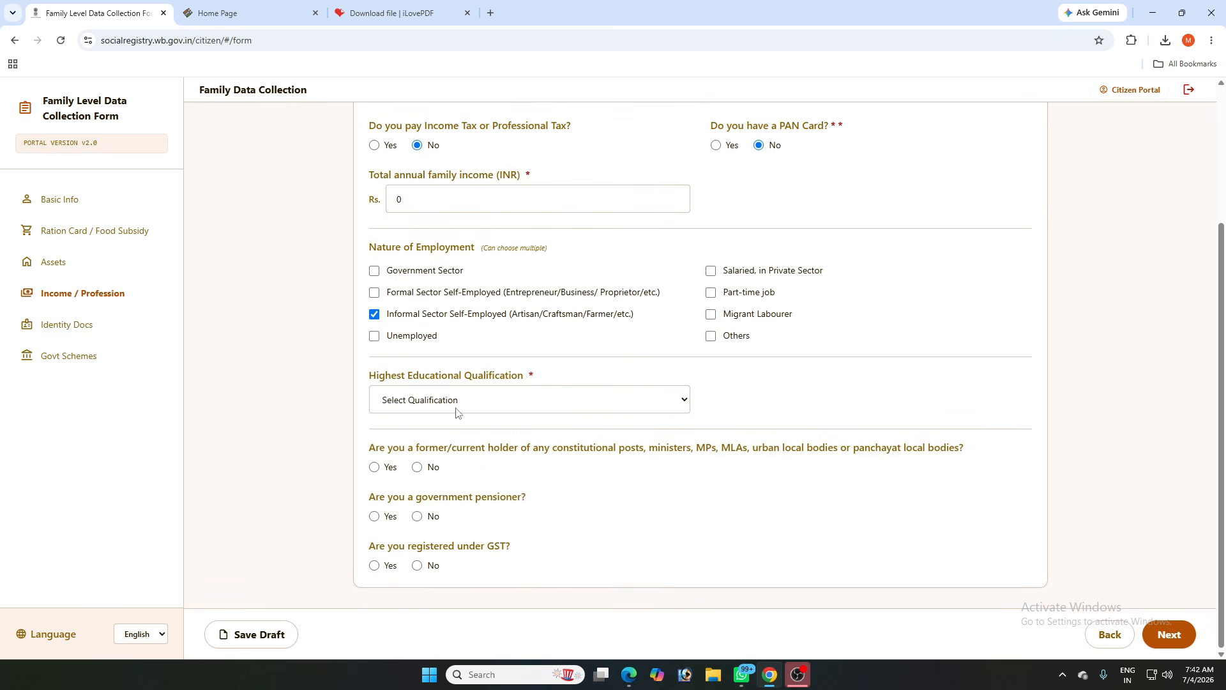
{"action": "left_click", "coordinate": [404, 405]}
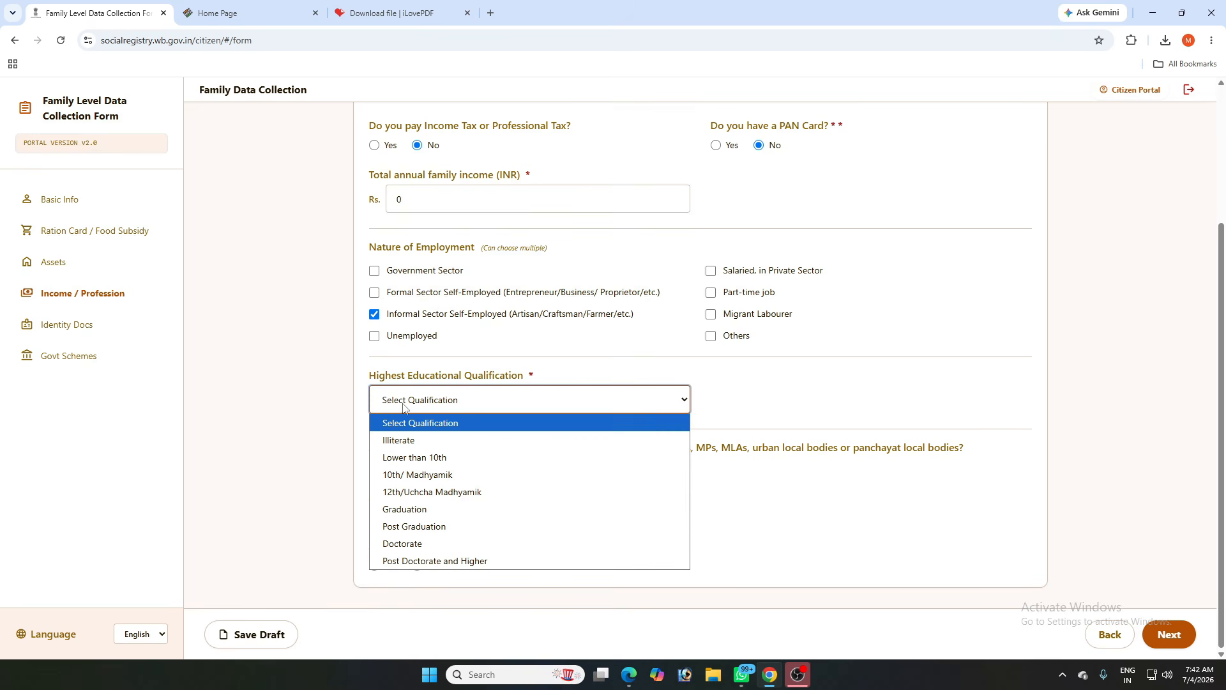
{"action": "left_click", "coordinate": [415, 458]}
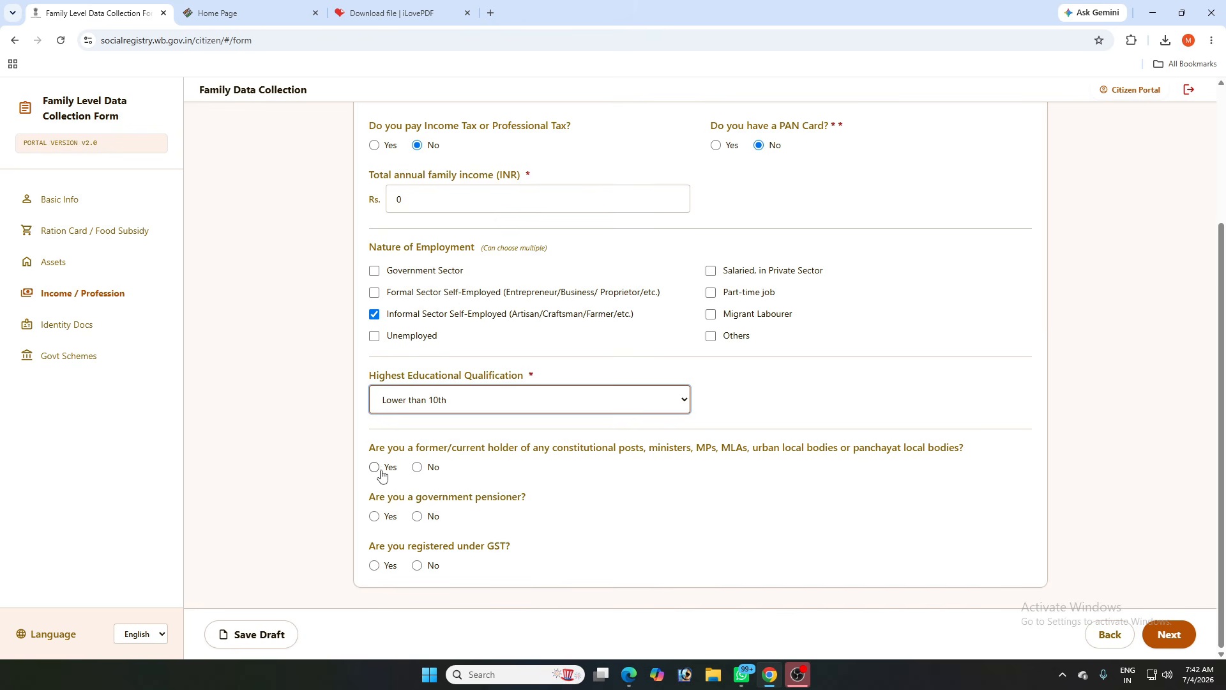
{"action": "left_click", "coordinate": [415, 469]}
{"action": "left_click", "coordinate": [416, 468]}
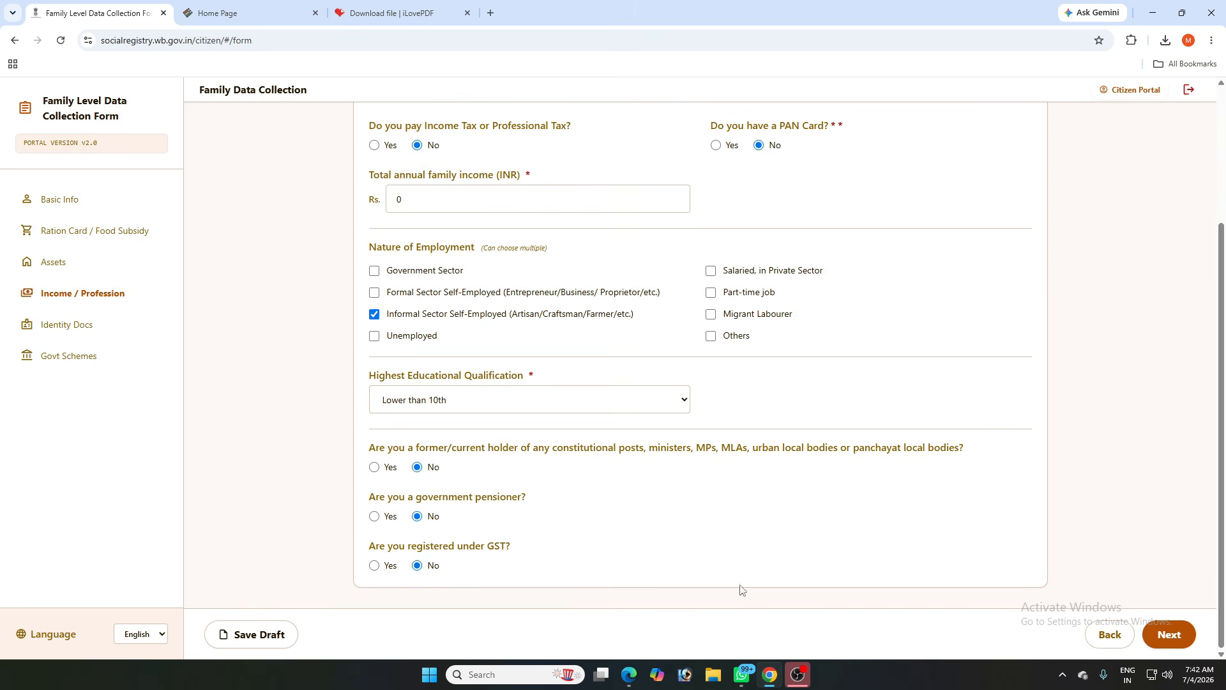
{"action": "left_click", "coordinate": [1157, 649]}
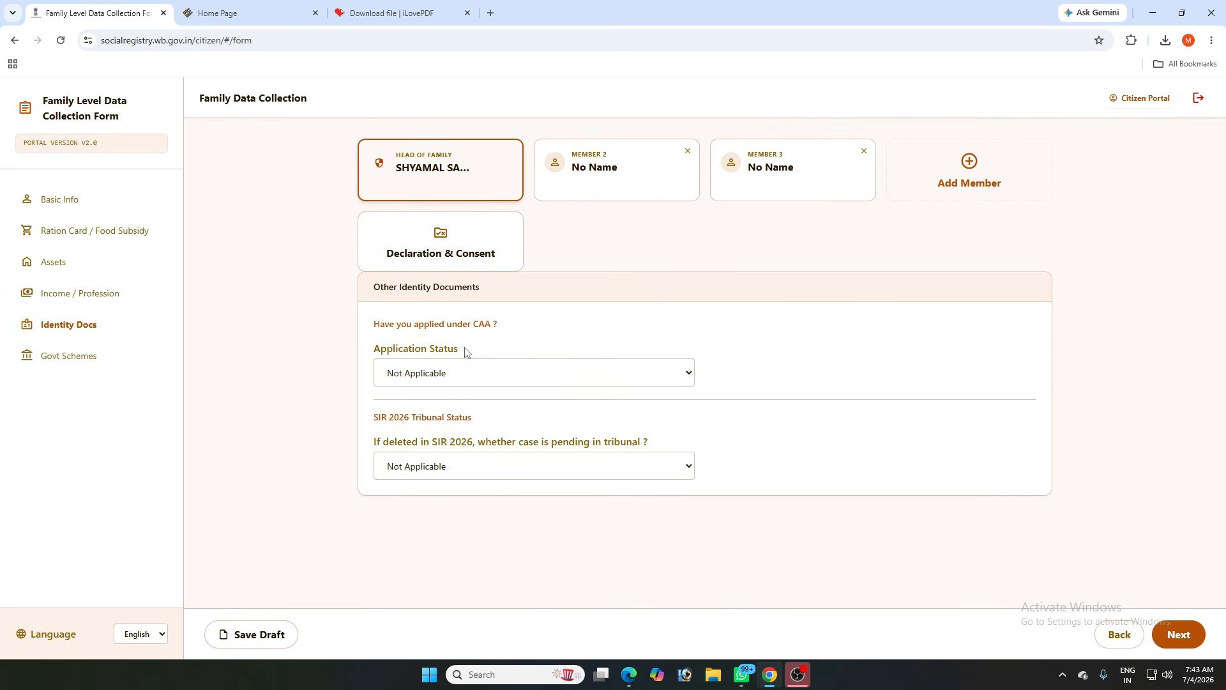
Keep Not Applicable for both the CAA application status and the SIR 2026 tribunal status, and continue to Govt Schemes
{"action": "left_click", "coordinate": [442, 383]}
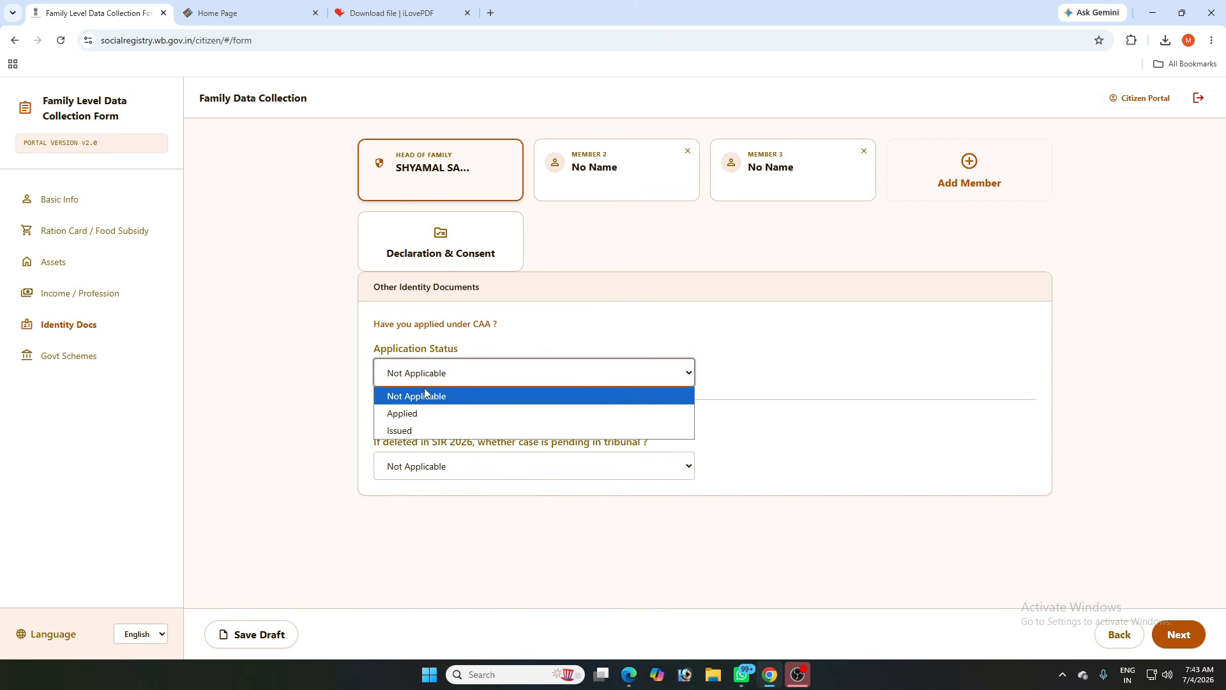
{"action": "left_click", "coordinate": [420, 398]}
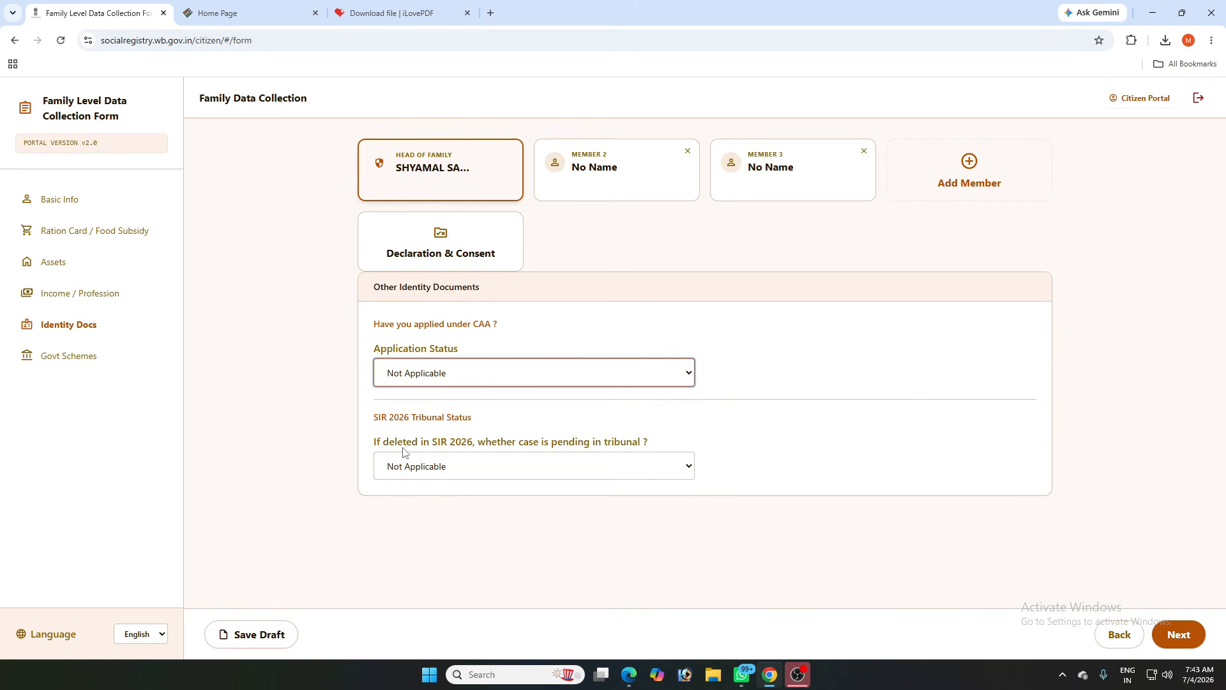
{"action": "left_click", "coordinate": [430, 476]}
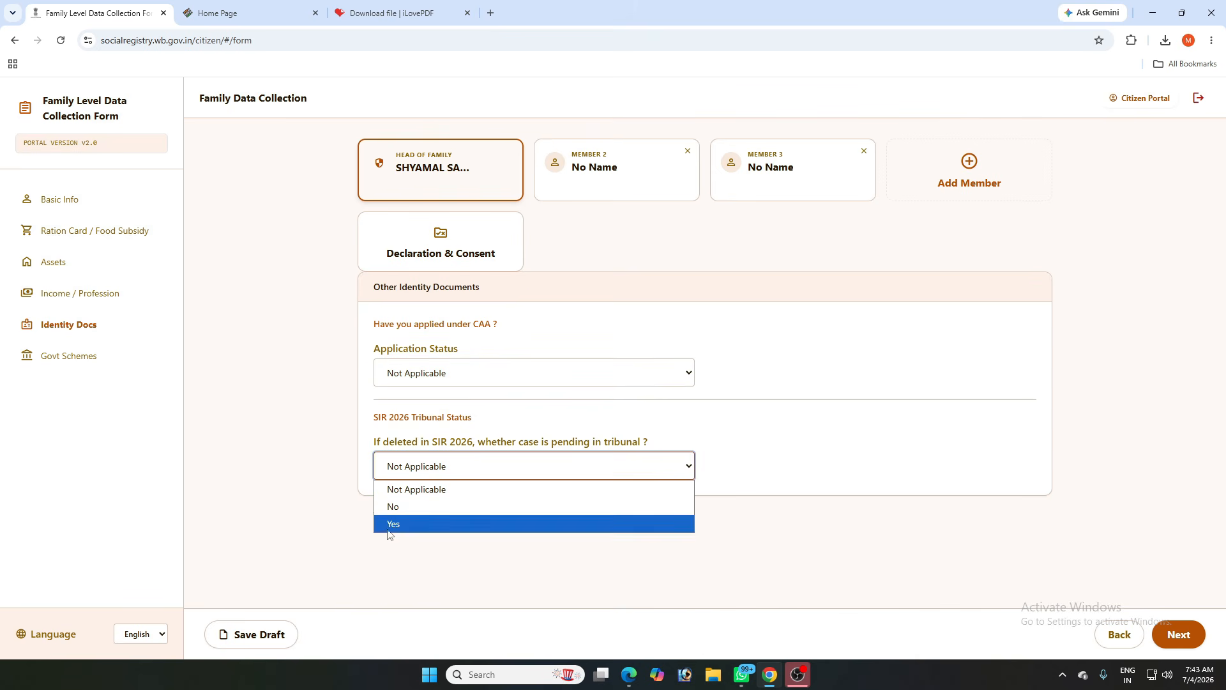
{"action": "left_click", "coordinate": [416, 489]}
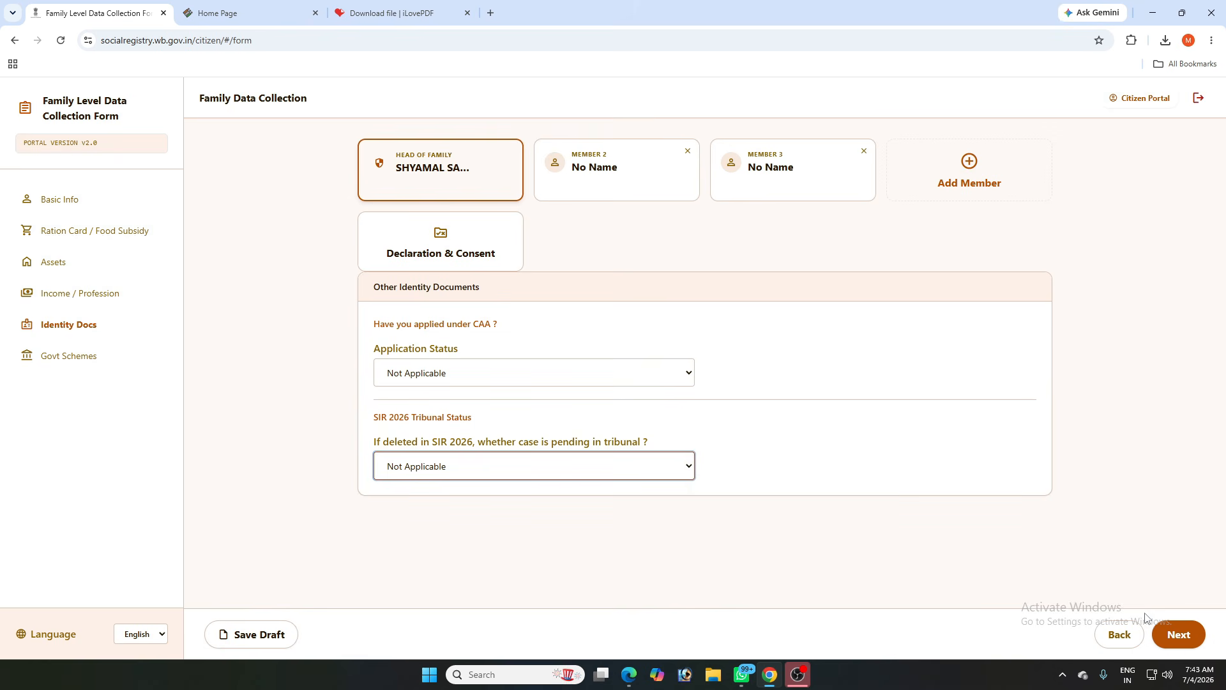
{"action": "left_click", "coordinate": [1178, 642]}
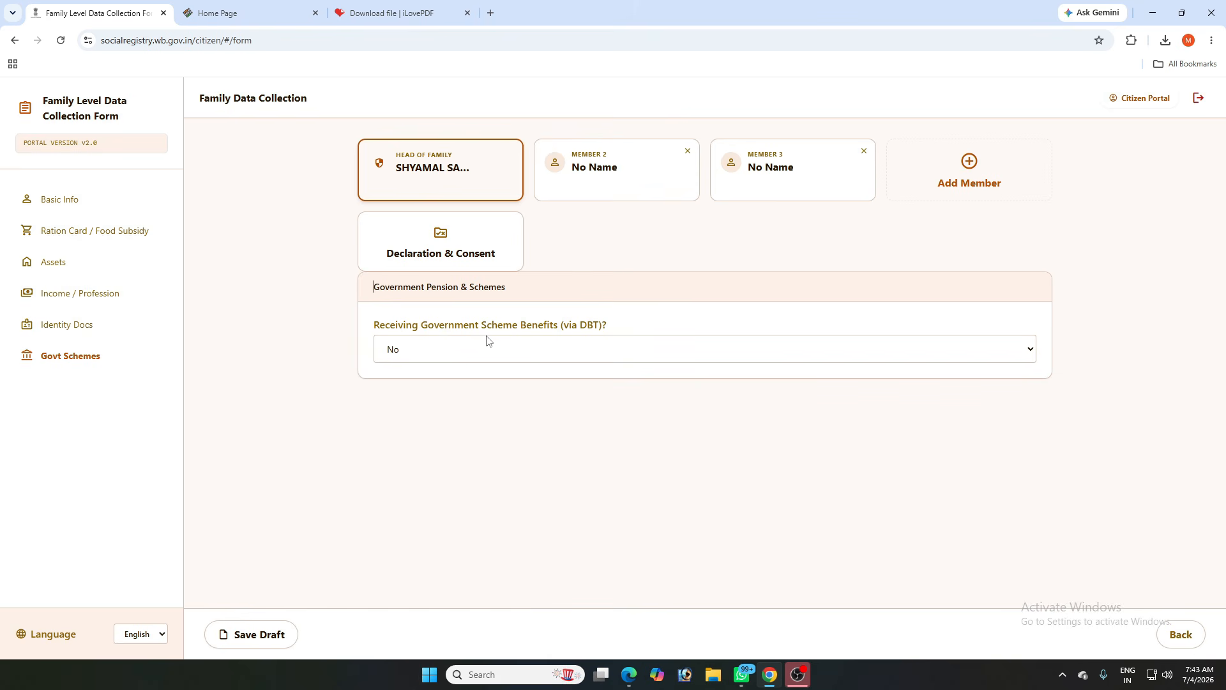
Try Yes for receiving government scheme benefits to get the scheme name fields, and switch the answer back to No
{"action": "left_click", "coordinate": [469, 350]}
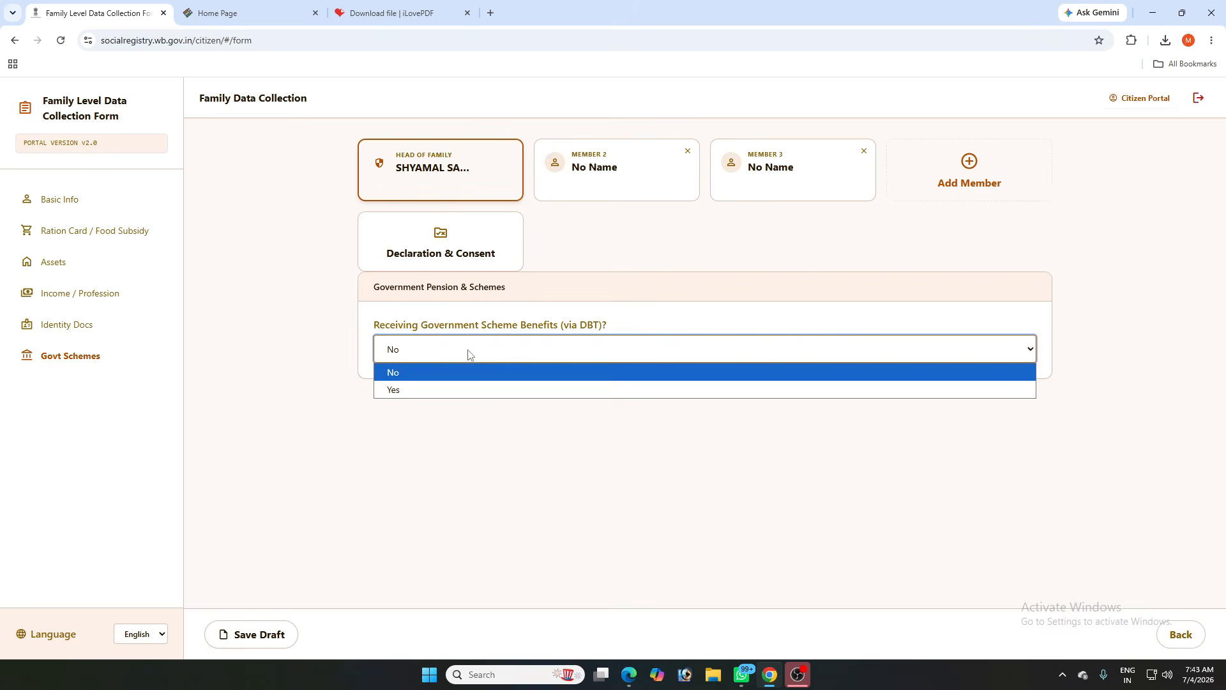
{"action": "left_click", "coordinate": [394, 391]}
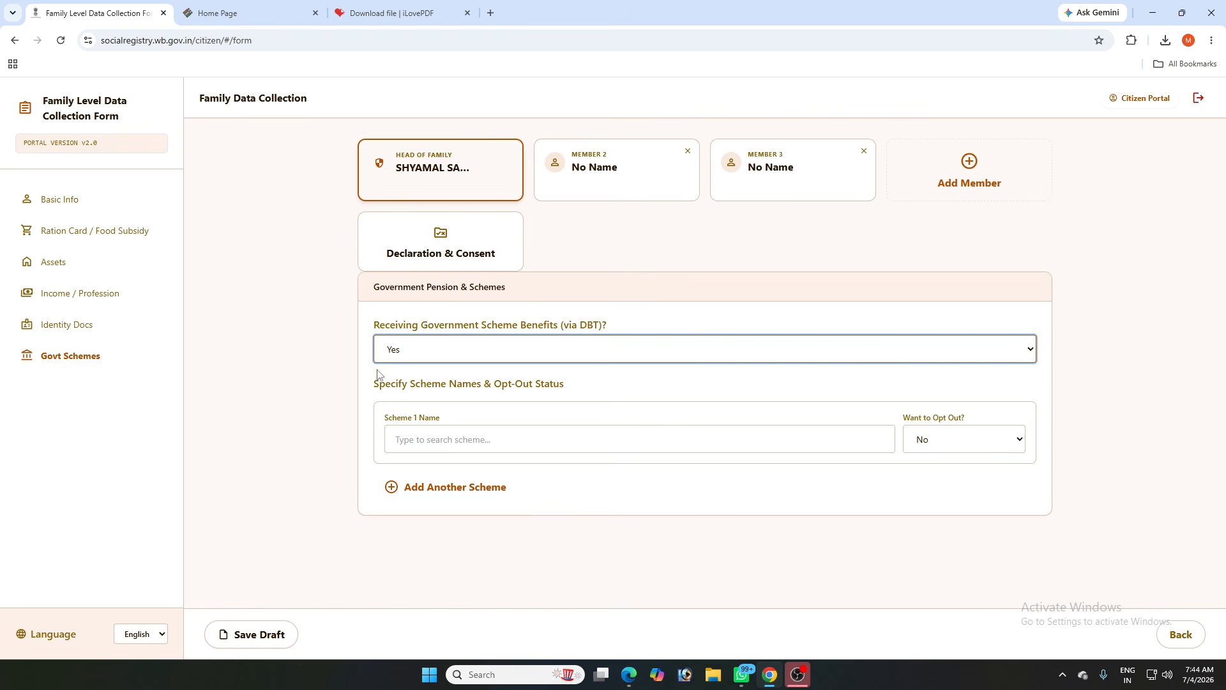
{"action": "left_click", "coordinate": [404, 358]}
{"action": "left_click", "coordinate": [391, 374]}
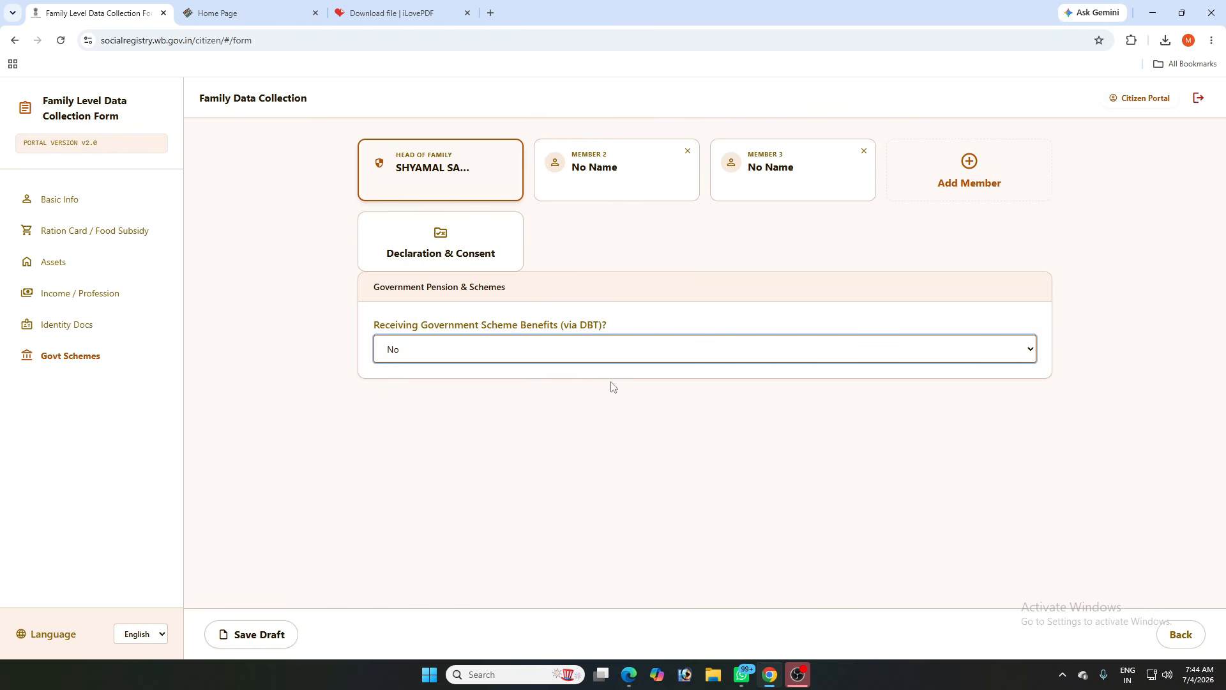
Open Member 2's basic information and set the relation with the head of family to Wife
{"action": "left_click", "coordinate": [591, 175]}
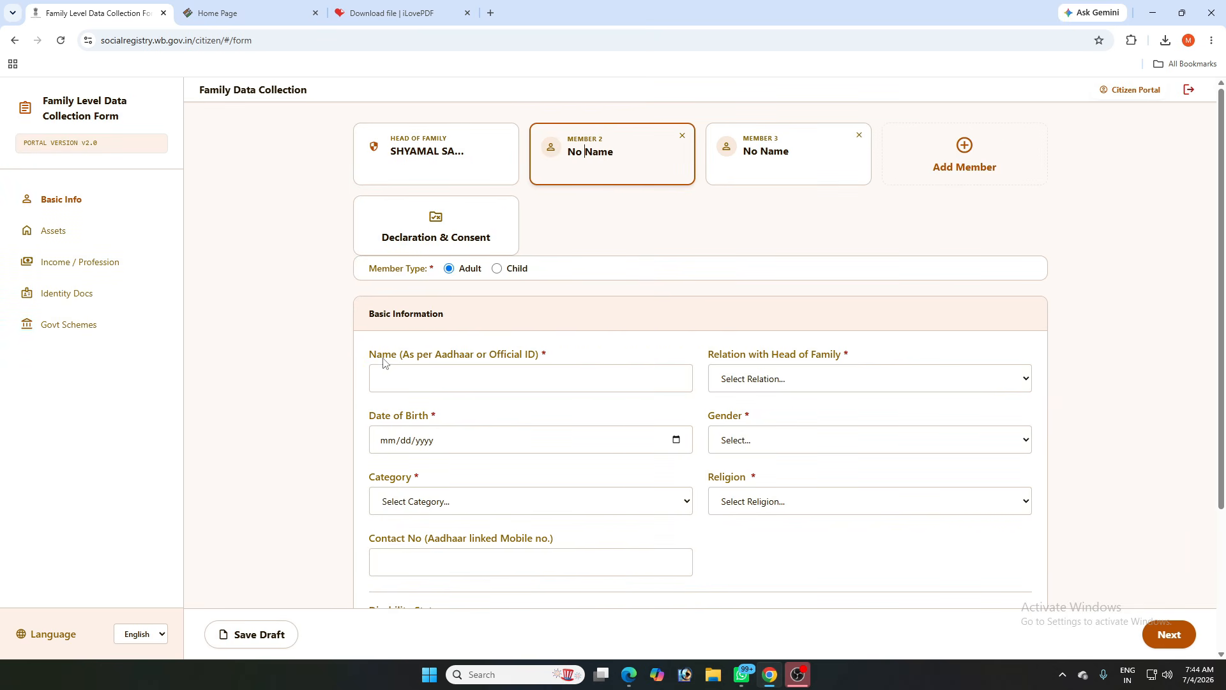
{"action": "left_click", "coordinate": [399, 387]}
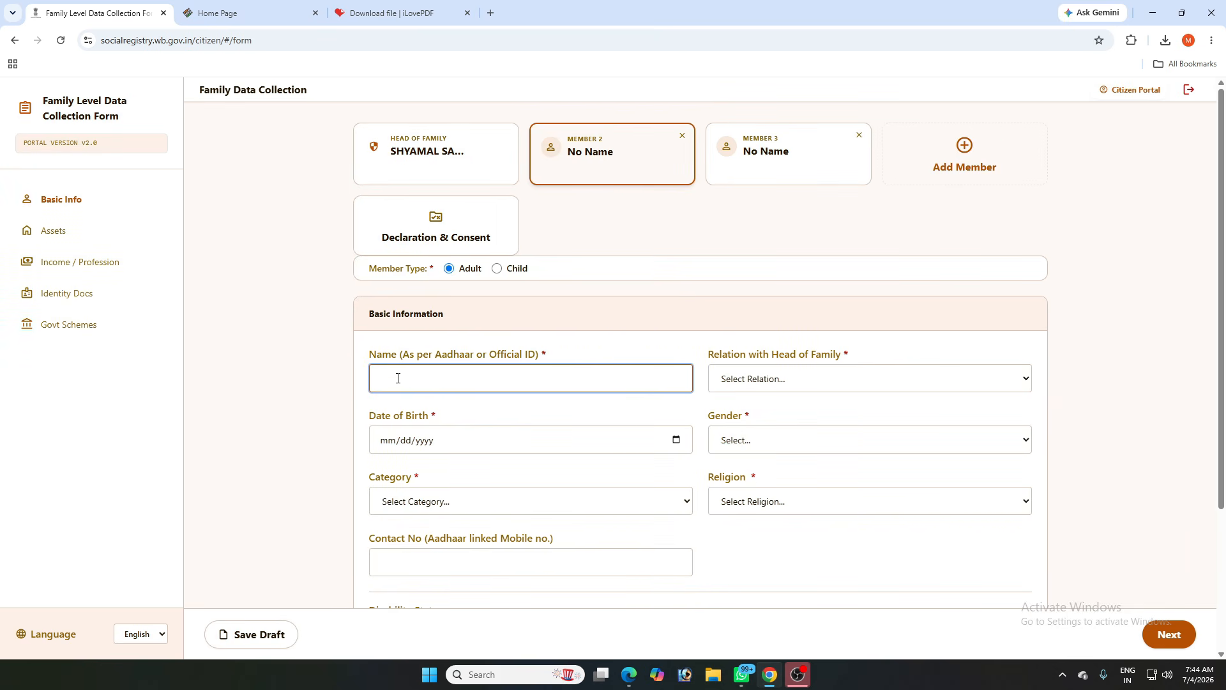
{"action": "scroll", "coordinate": [397, 376], "scroll_direction": "down", "scroll_amount": 1}
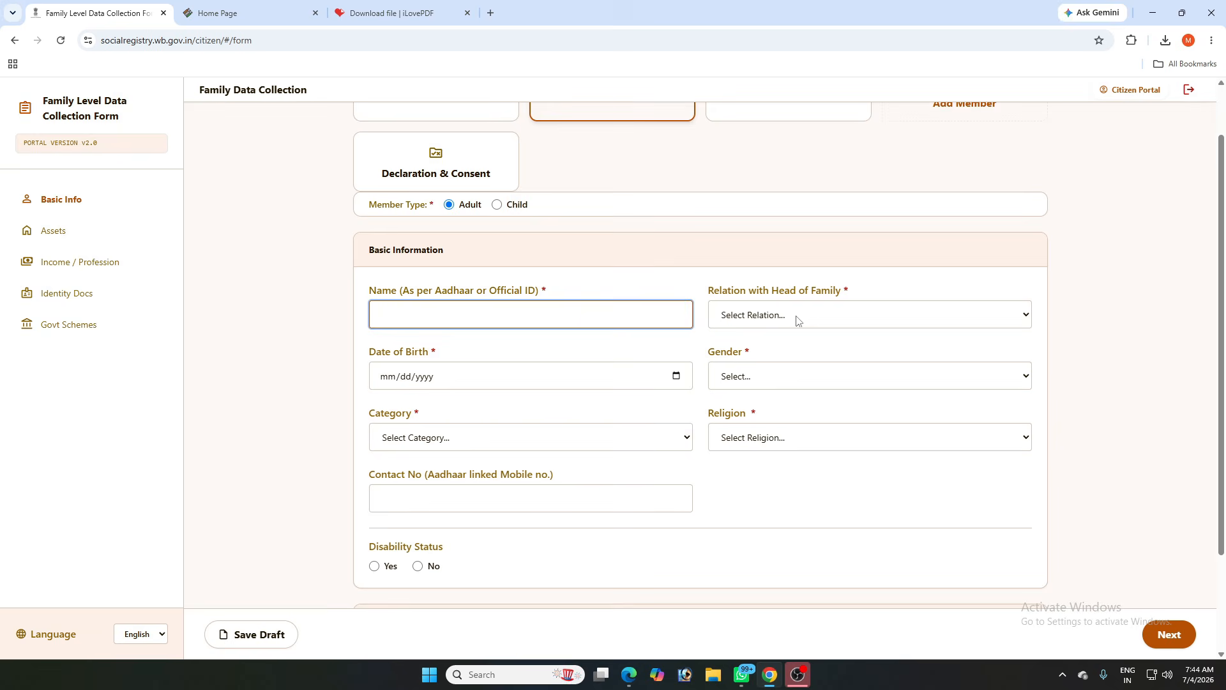
{"action": "left_click", "coordinate": [765, 317]}
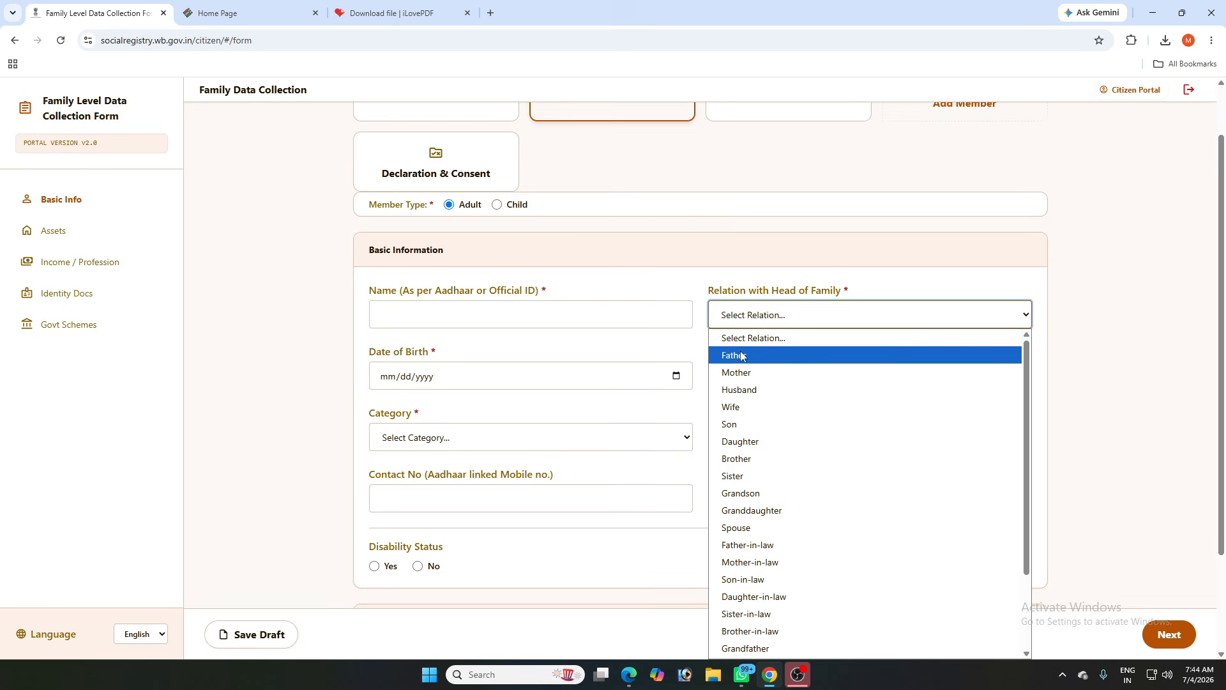
{"action": "left_click", "coordinate": [741, 413]}
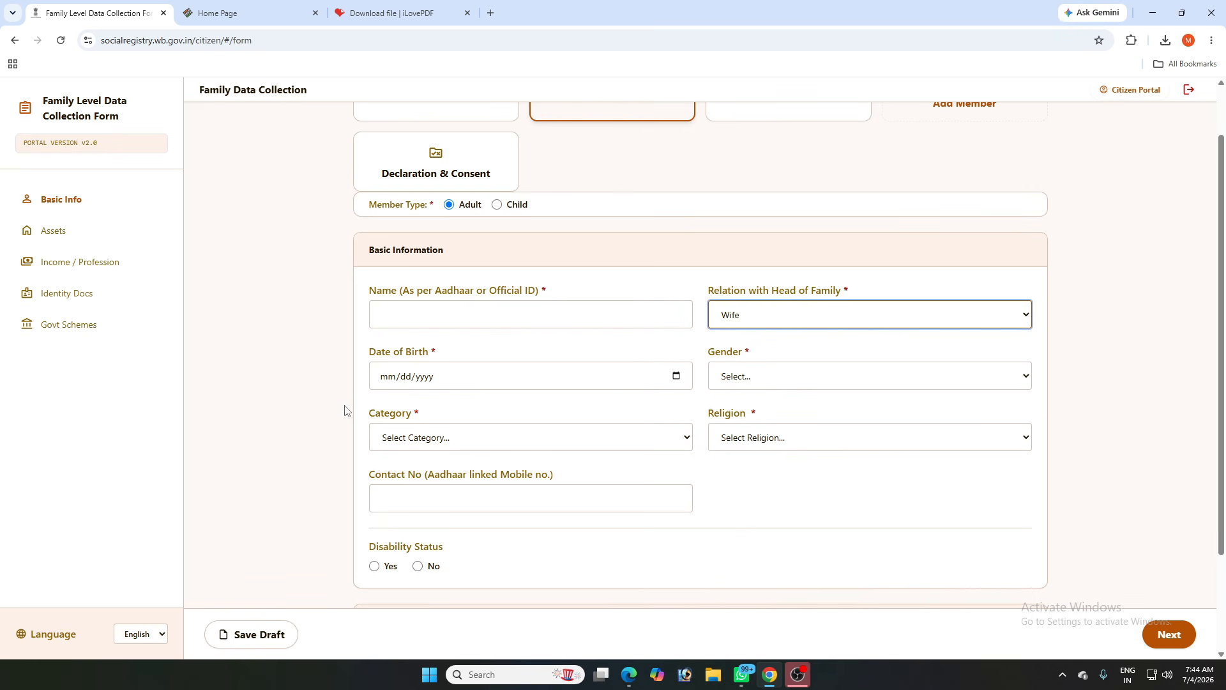
Set Member 2's gender to Female and category to SC (Scheduled Caste)
{"action": "left_click", "coordinate": [786, 385]}
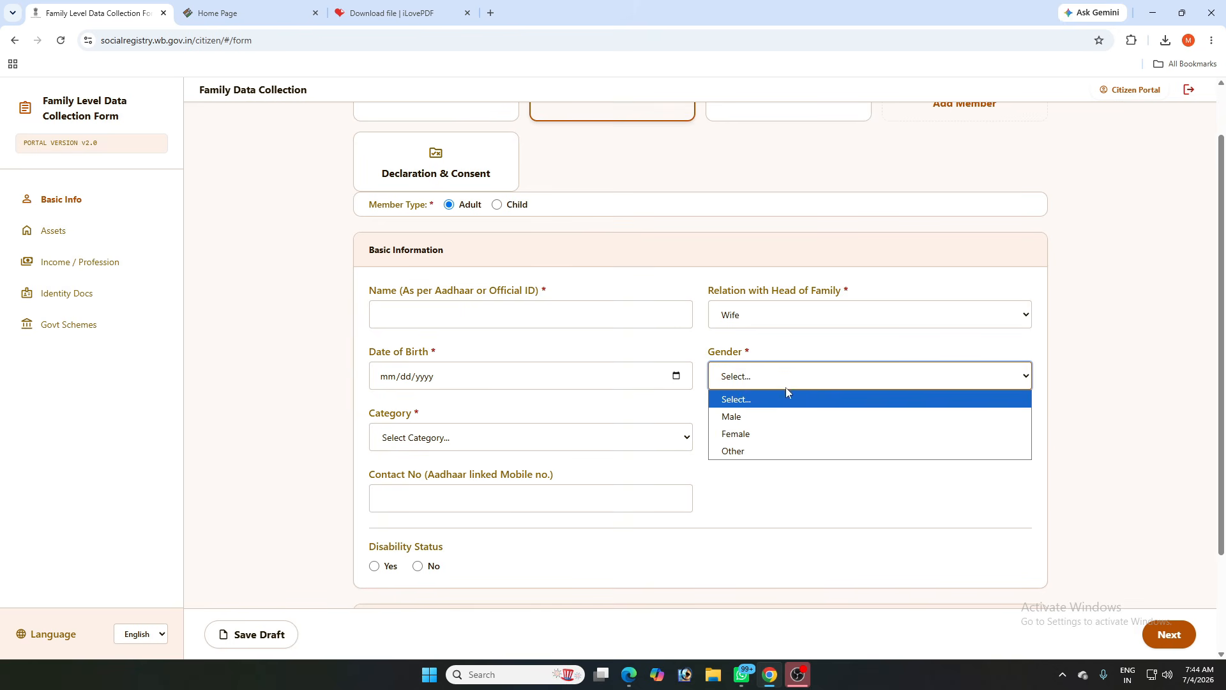
{"action": "left_click", "coordinate": [734, 432]}
{"action": "left_click", "coordinate": [401, 440]}
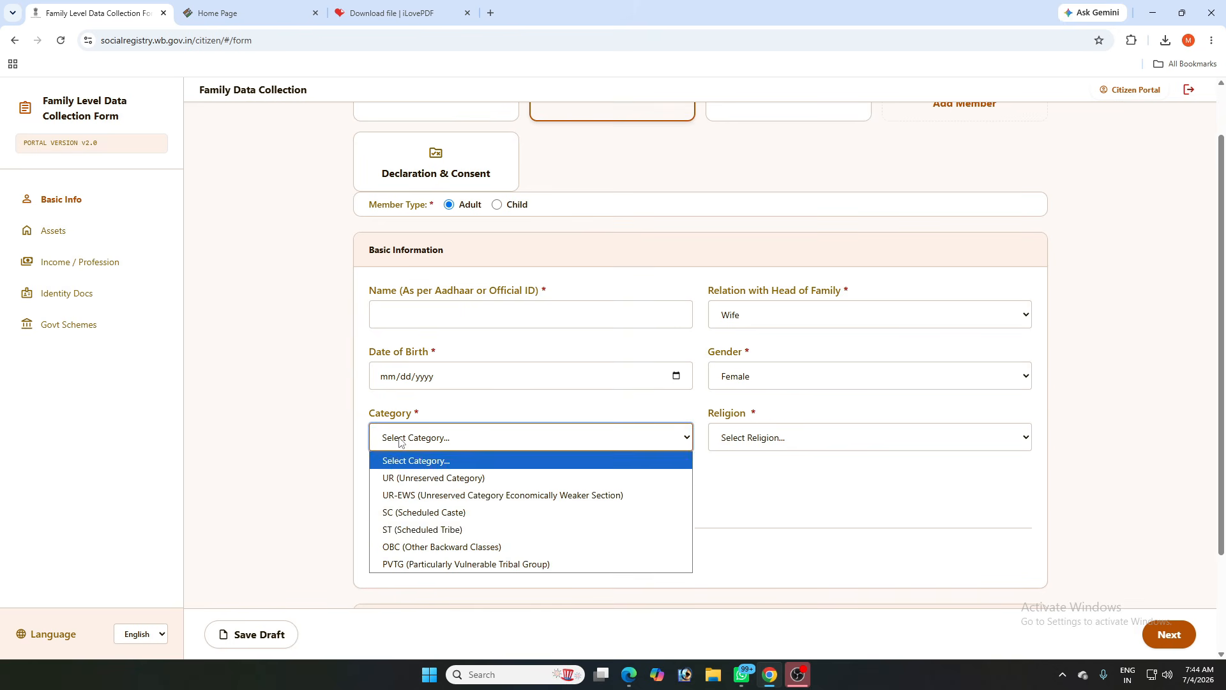
{"action": "left_click", "coordinate": [406, 514]}
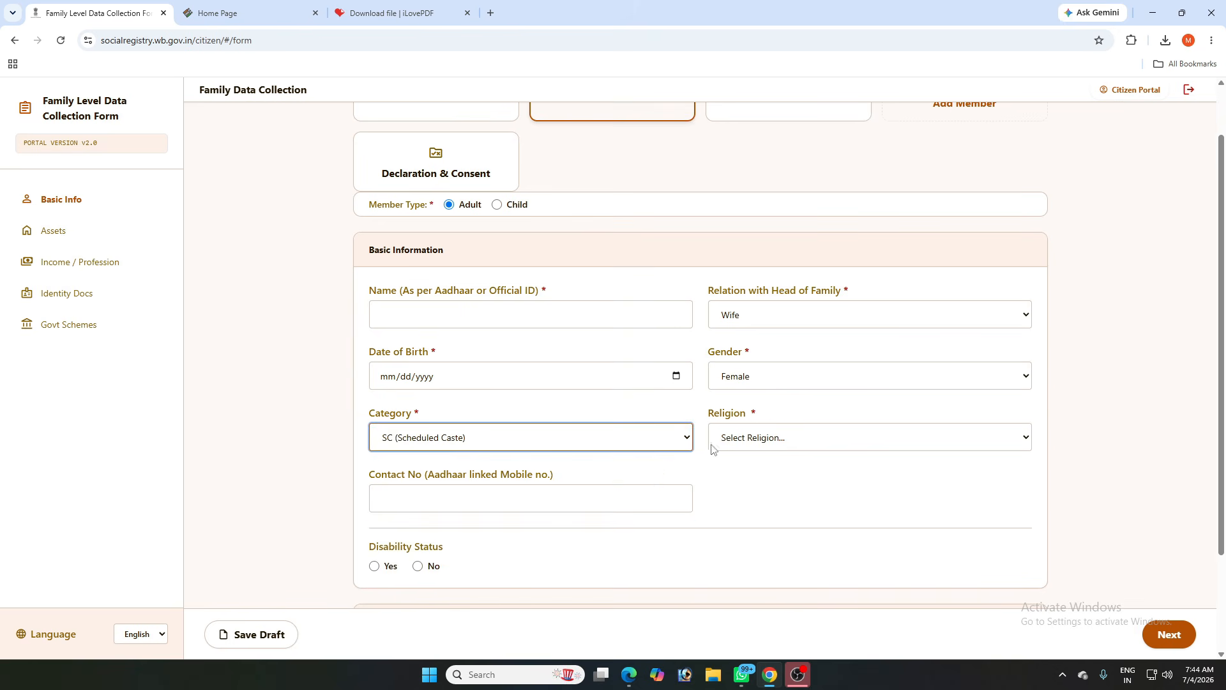
Set Member 2's religion to Hinduism and disability status to No, and select the Aadhaar number field
{"action": "left_click", "coordinate": [767, 440]}
{"action": "left_click", "coordinate": [740, 512]}
{"action": "left_click", "coordinate": [488, 502]}
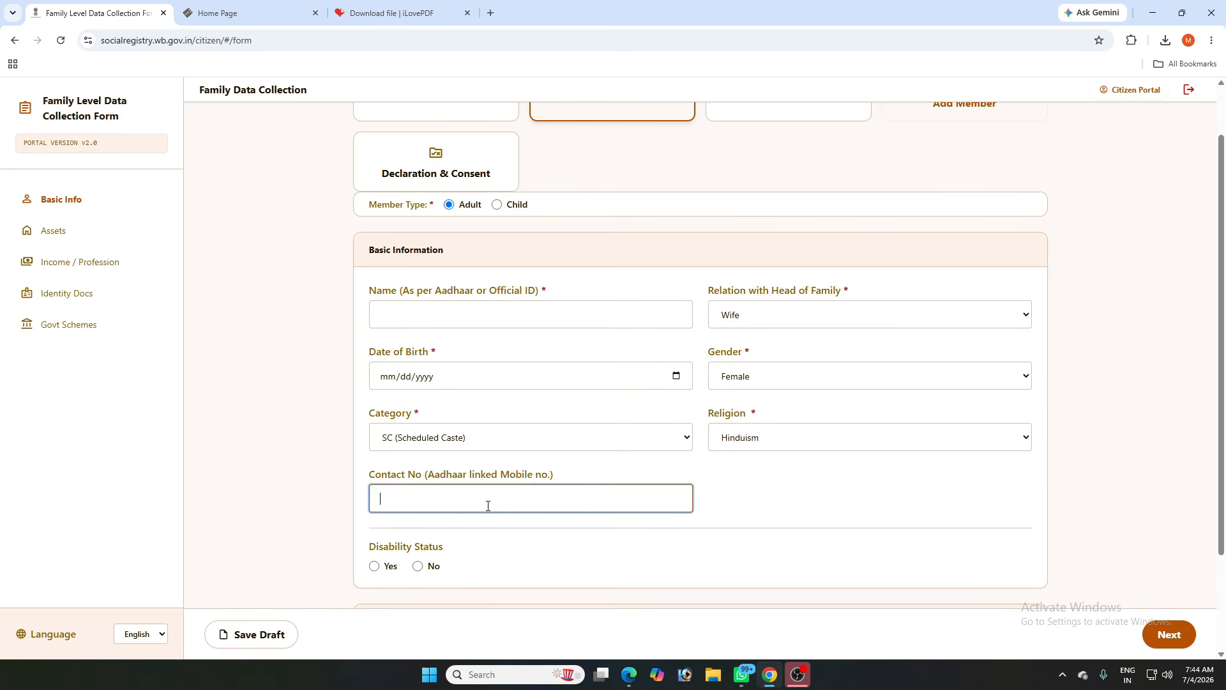
{"action": "scroll", "coordinate": [526, 478], "scroll_direction": "down", "scroll_amount": 1}
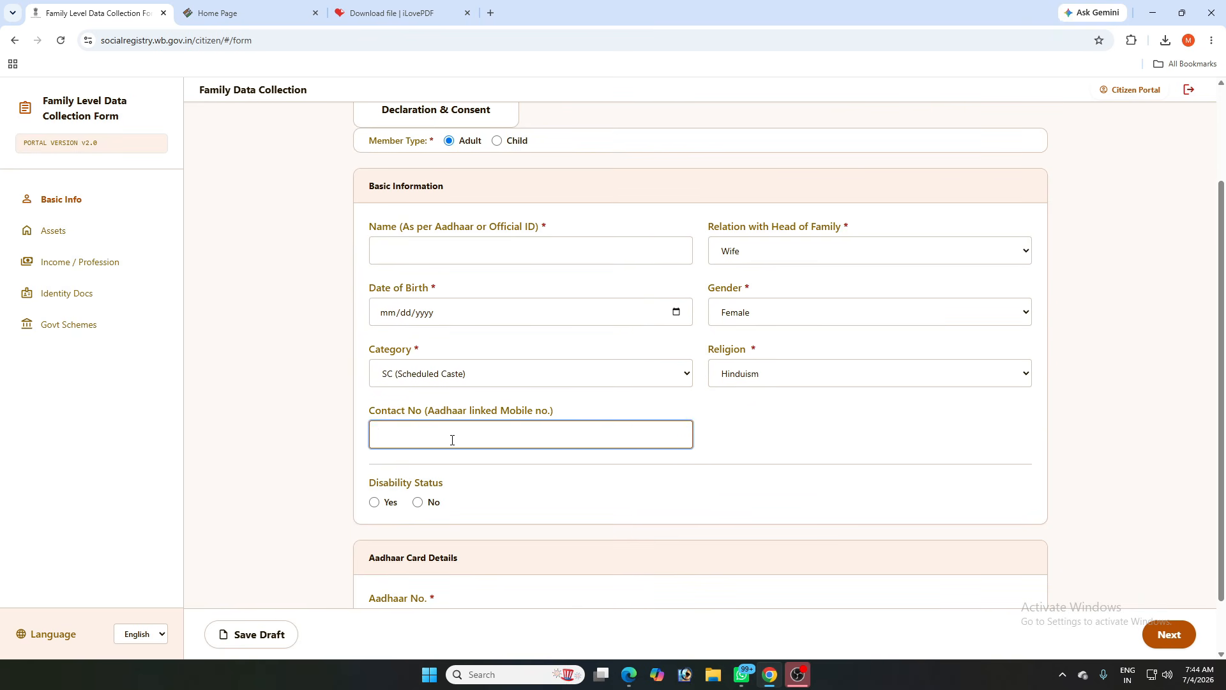
{"action": "scroll", "coordinate": [478, 423], "scroll_direction": "down", "scroll_amount": 1}
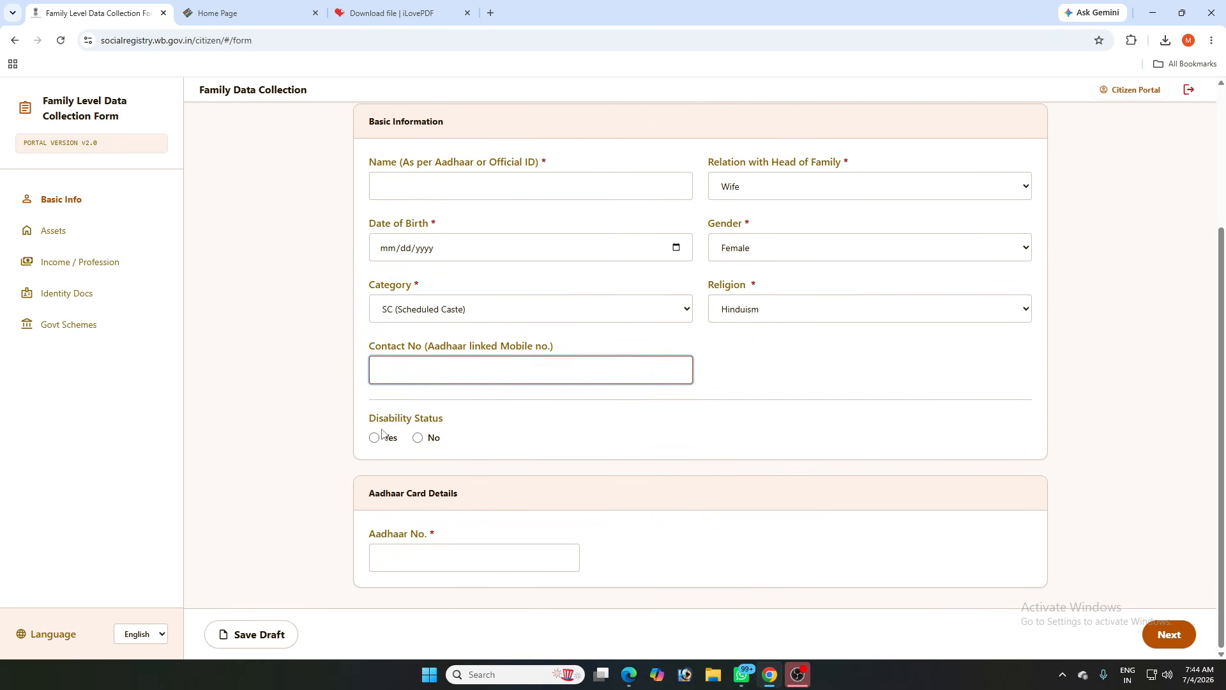
{"action": "left_click", "coordinate": [419, 438]}
{"action": "left_click", "coordinate": [412, 560]}
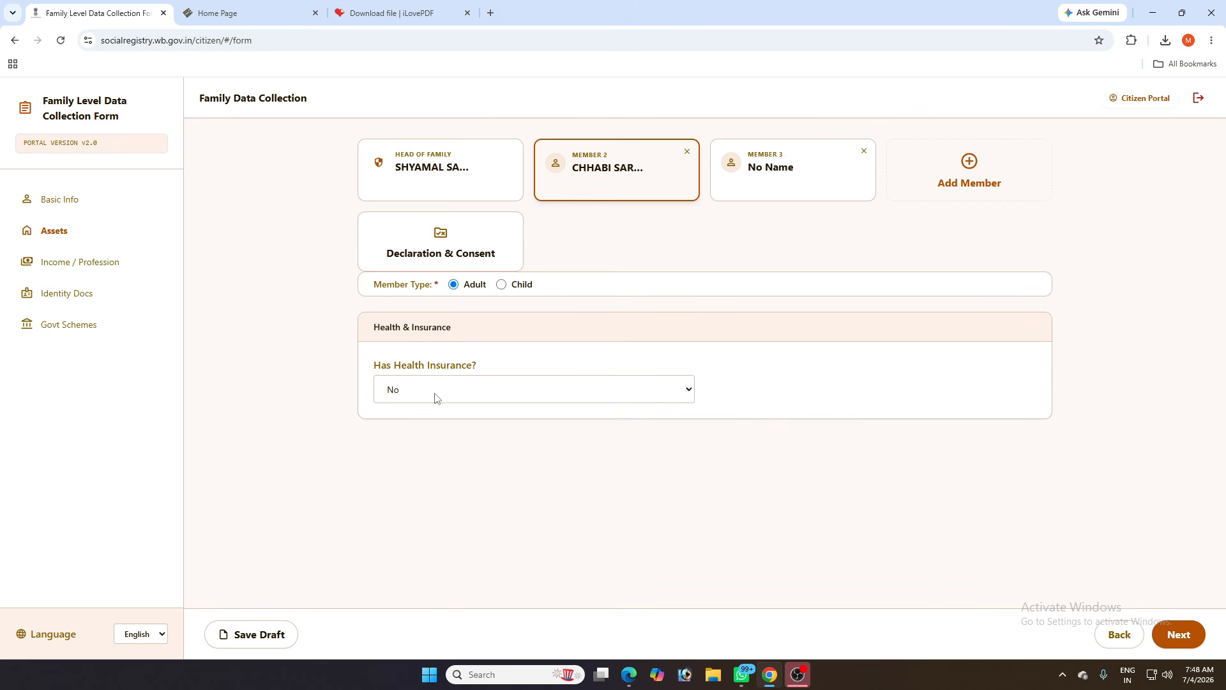
Try Yes for Member 2's health insurance with type Government and scheme Swasthya Sathi, and switch the answer back to No
{"action": "left_click", "coordinate": [429, 395]}
{"action": "left_click", "coordinate": [391, 426]}
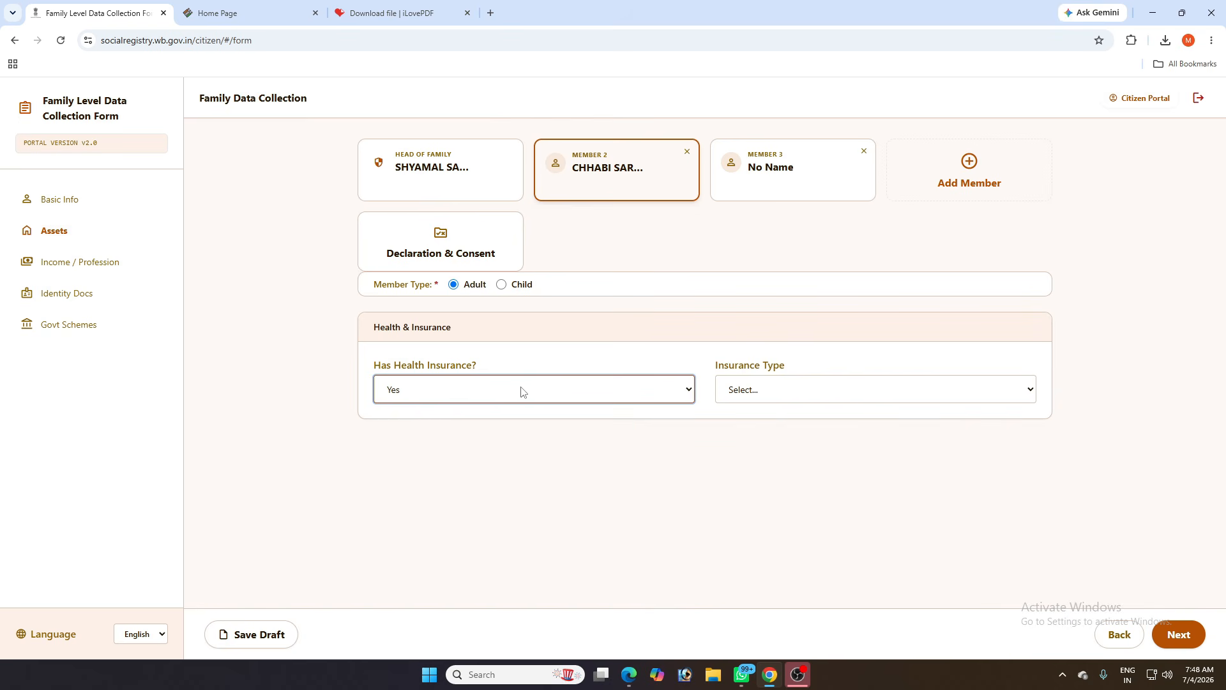
{"action": "left_click", "coordinate": [859, 397]}
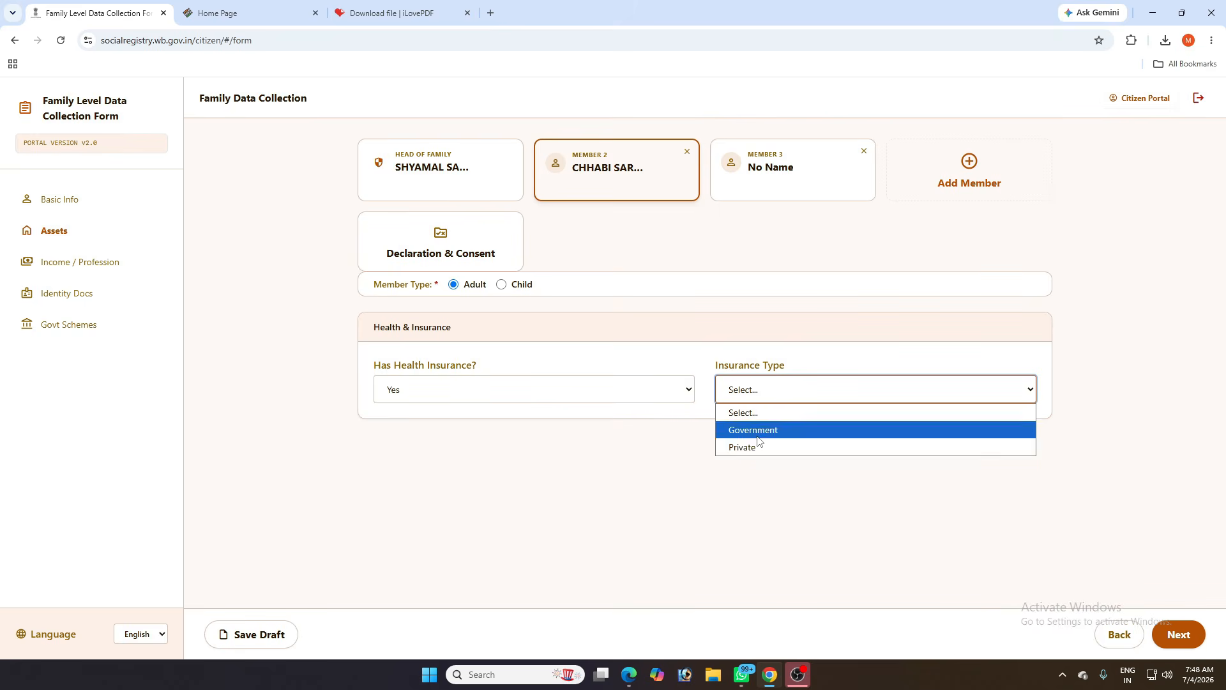
{"action": "left_click", "coordinate": [759, 431]}
{"action": "left_click", "coordinate": [533, 461]}
{"action": "left_click", "coordinate": [457, 503]}
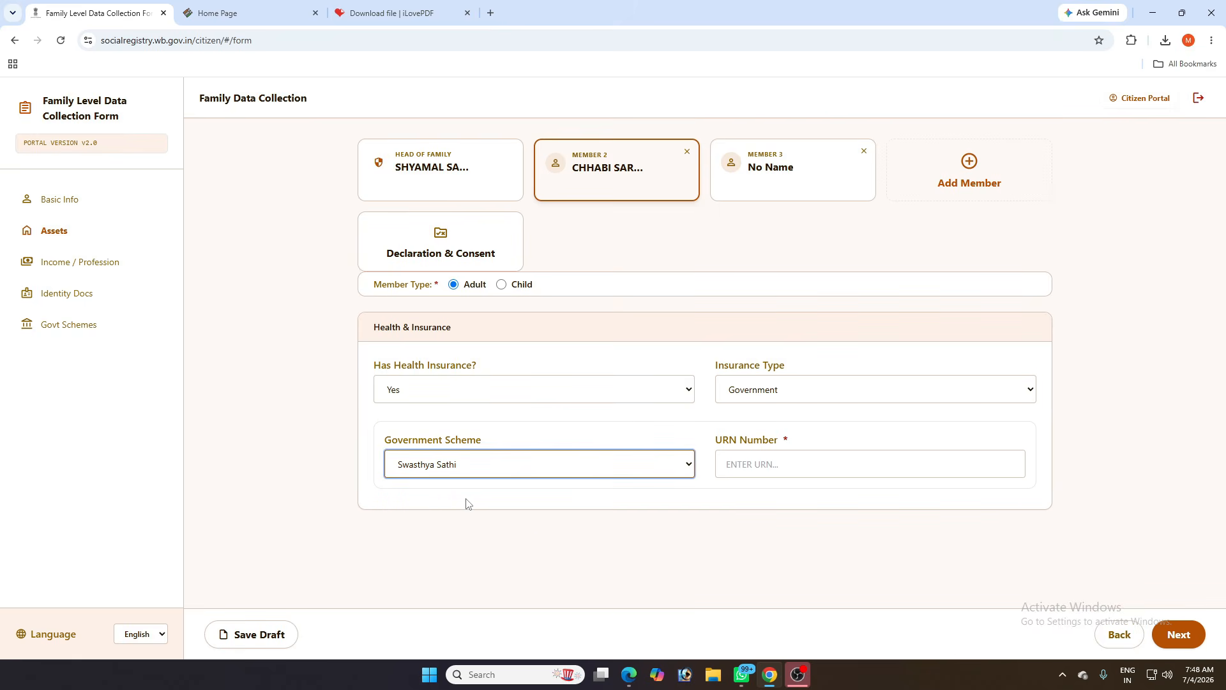
{"action": "left_click", "coordinate": [446, 392]}
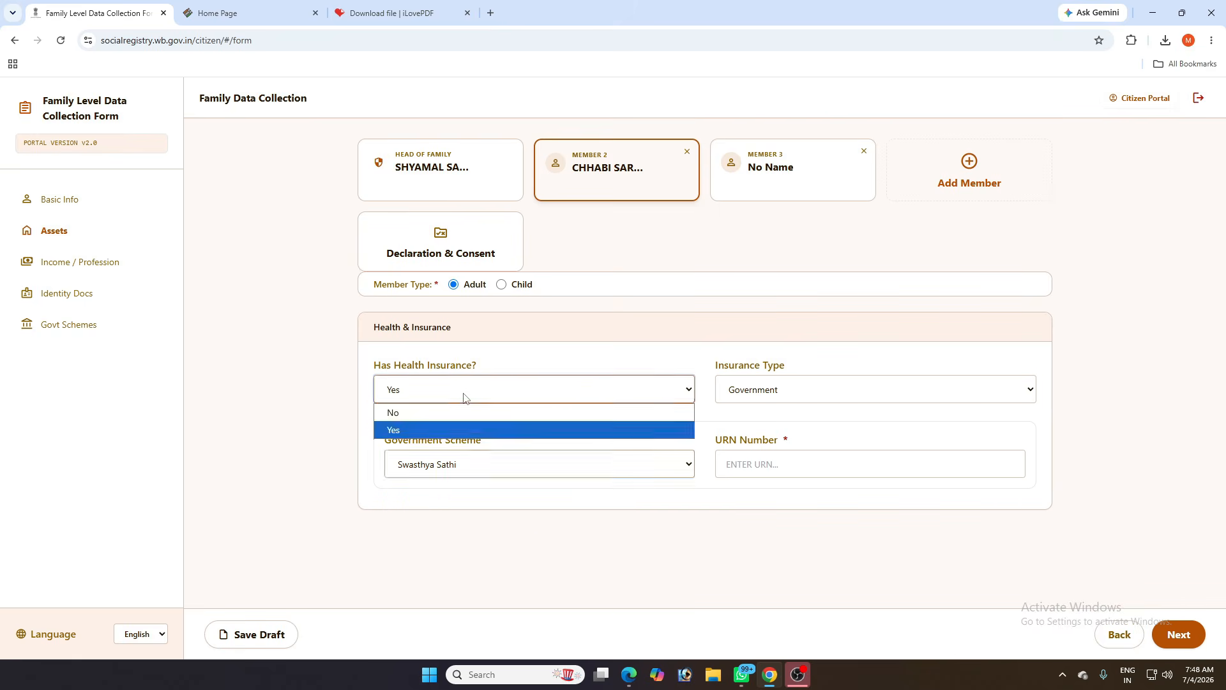
{"action": "left_click", "coordinate": [419, 409]}
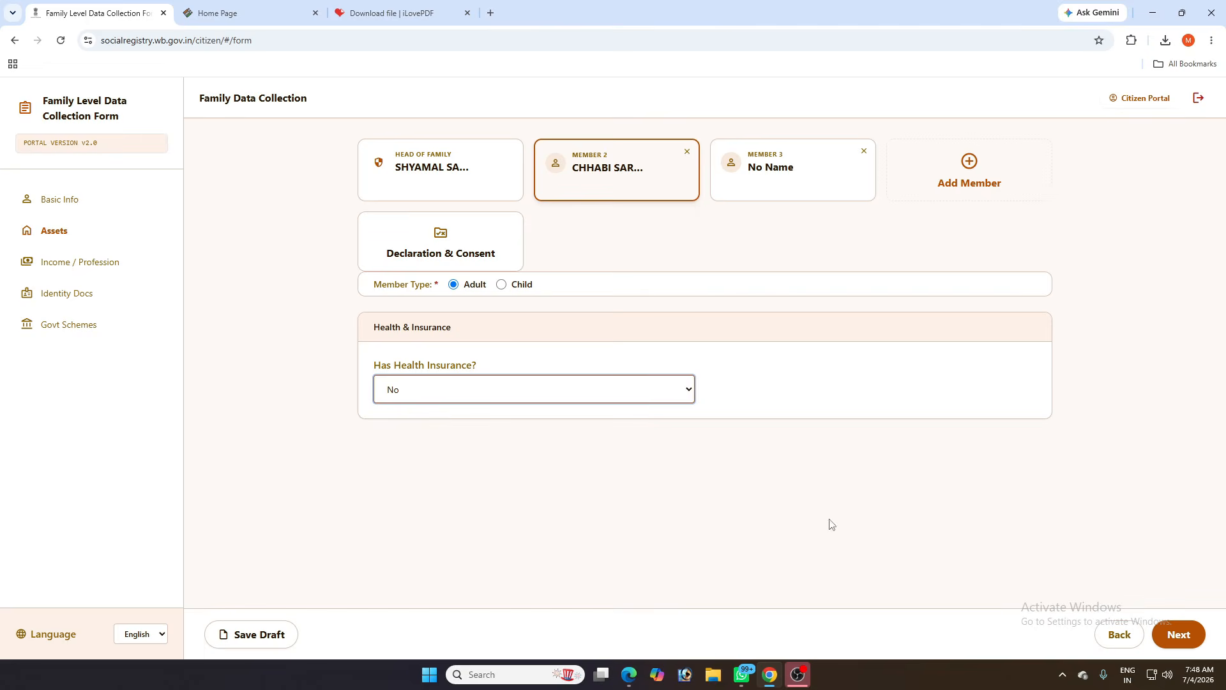
In Member 2's Income / Profession section, answer No to tax and PAN card, choose Informal Sector Self-Employed, and set the qualification to Lower than 10th
{"action": "left_click", "coordinate": [1189, 644]}
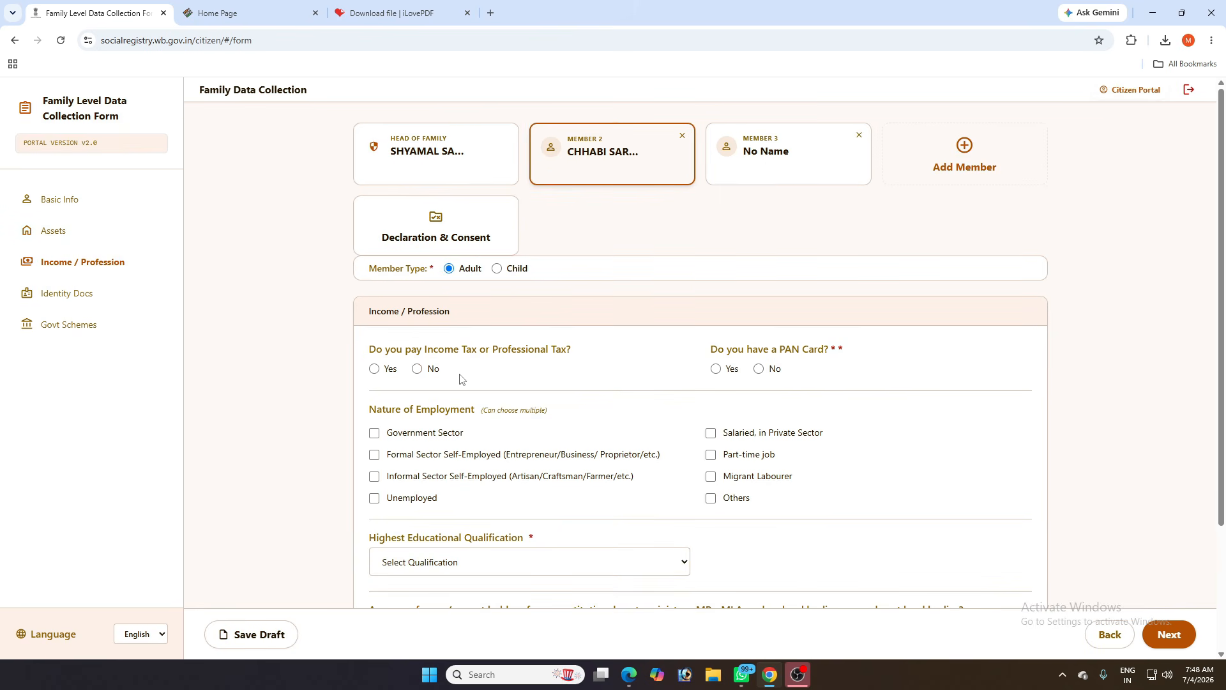
{"action": "left_click", "coordinate": [418, 369]}
{"action": "left_click", "coordinate": [759, 369]}
{"action": "left_click", "coordinate": [493, 478]}
{"action": "scroll", "coordinate": [495, 486], "scroll_direction": "down", "scroll_amount": 1}
{"action": "left_click", "coordinate": [424, 505]}
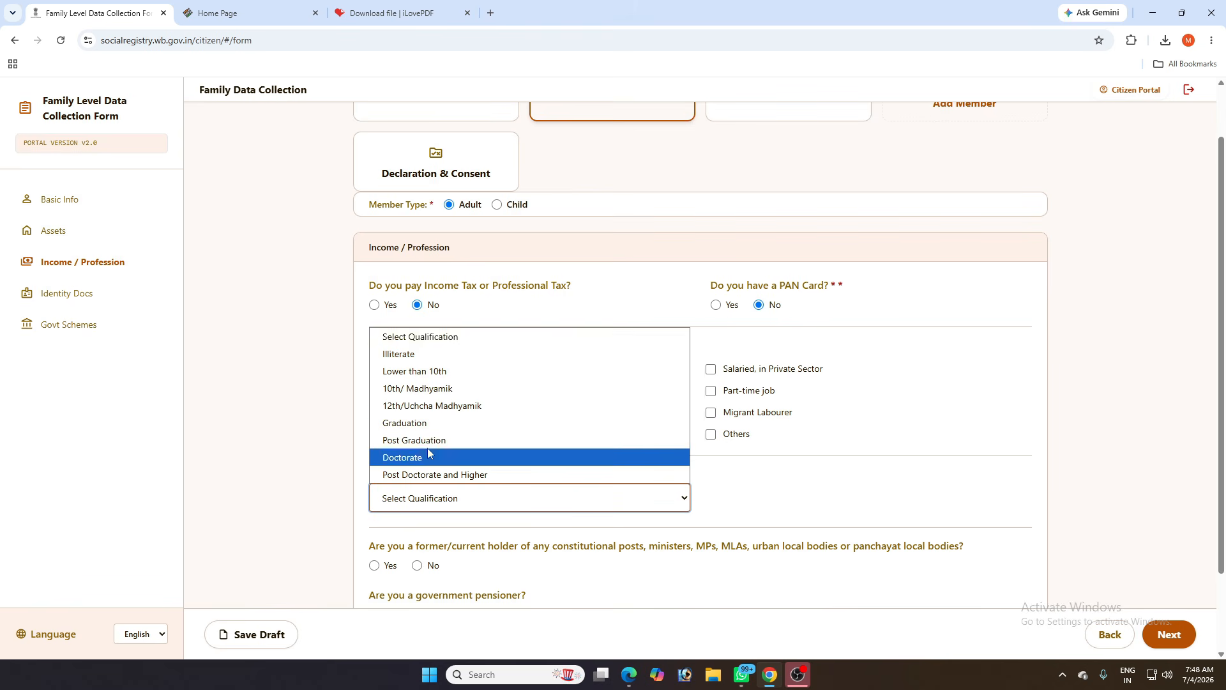
{"action": "left_click", "coordinate": [434, 372]}
Answer No to holding constitutional posts, being a government pensioner and GST registration, and continue to Member 2's Identity Docs
{"action": "scroll", "coordinate": [541, 492], "scroll_direction": "down", "scroll_amount": 2}
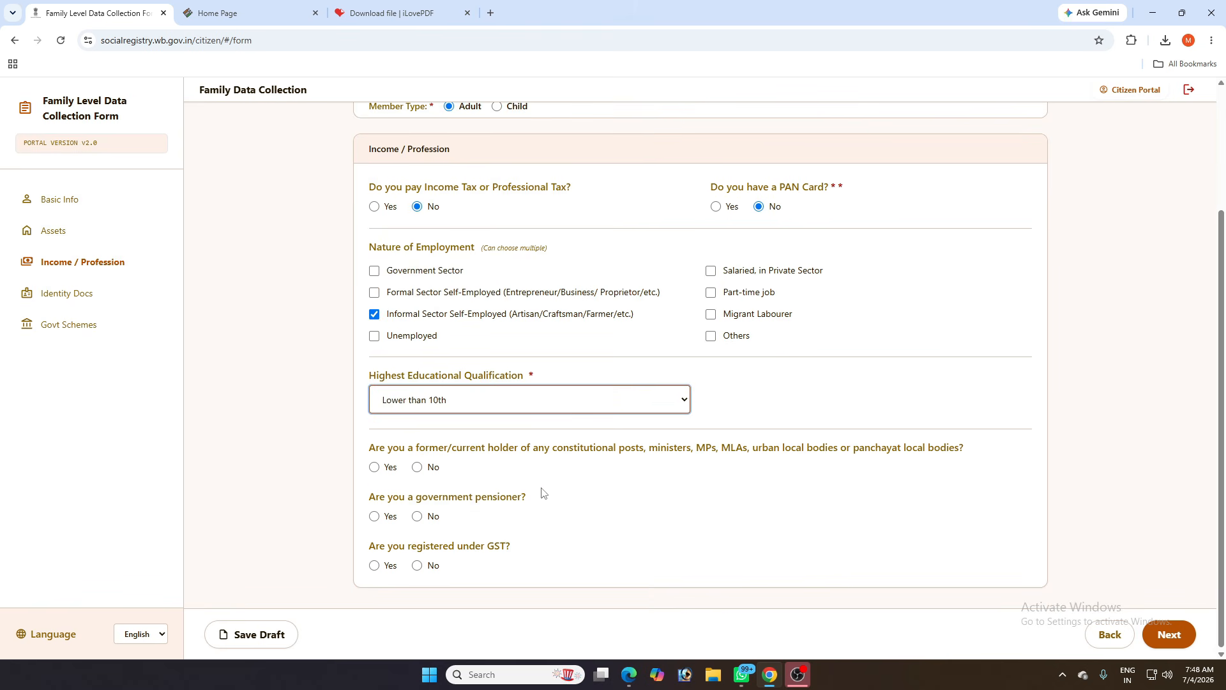
{"action": "left_click", "coordinate": [417, 467]}
{"action": "left_click", "coordinate": [417, 516]}
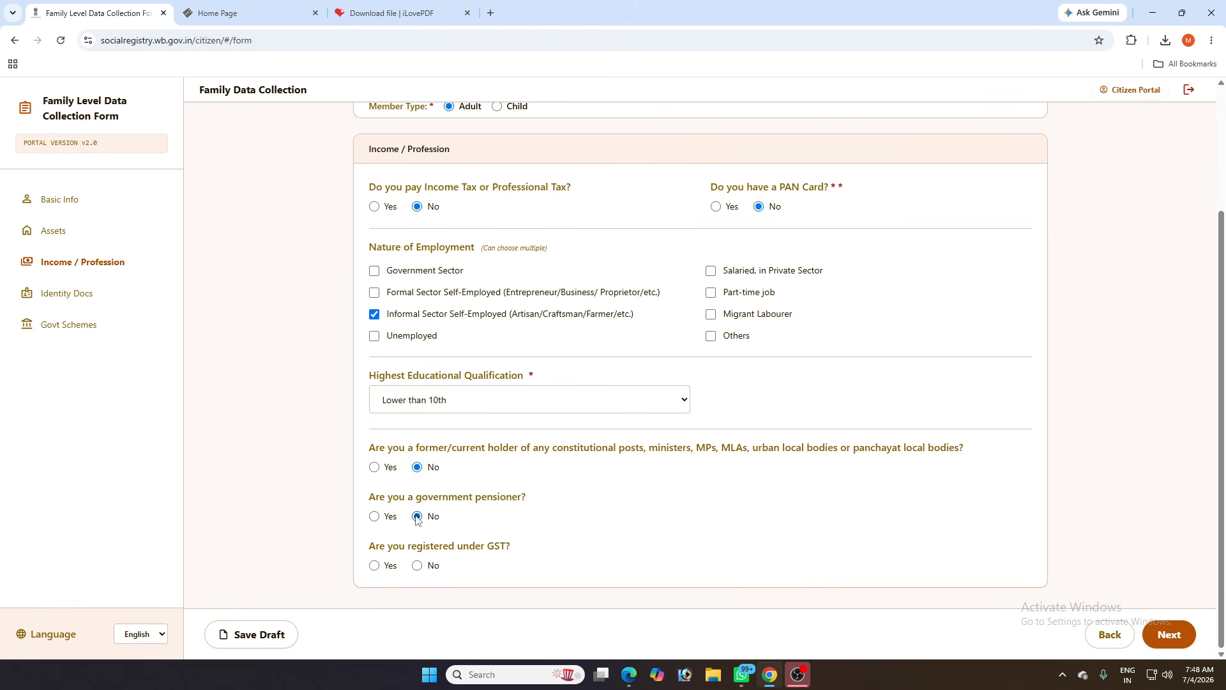
{"action": "left_click", "coordinate": [417, 565]}
{"action": "left_click", "coordinate": [1157, 636]}
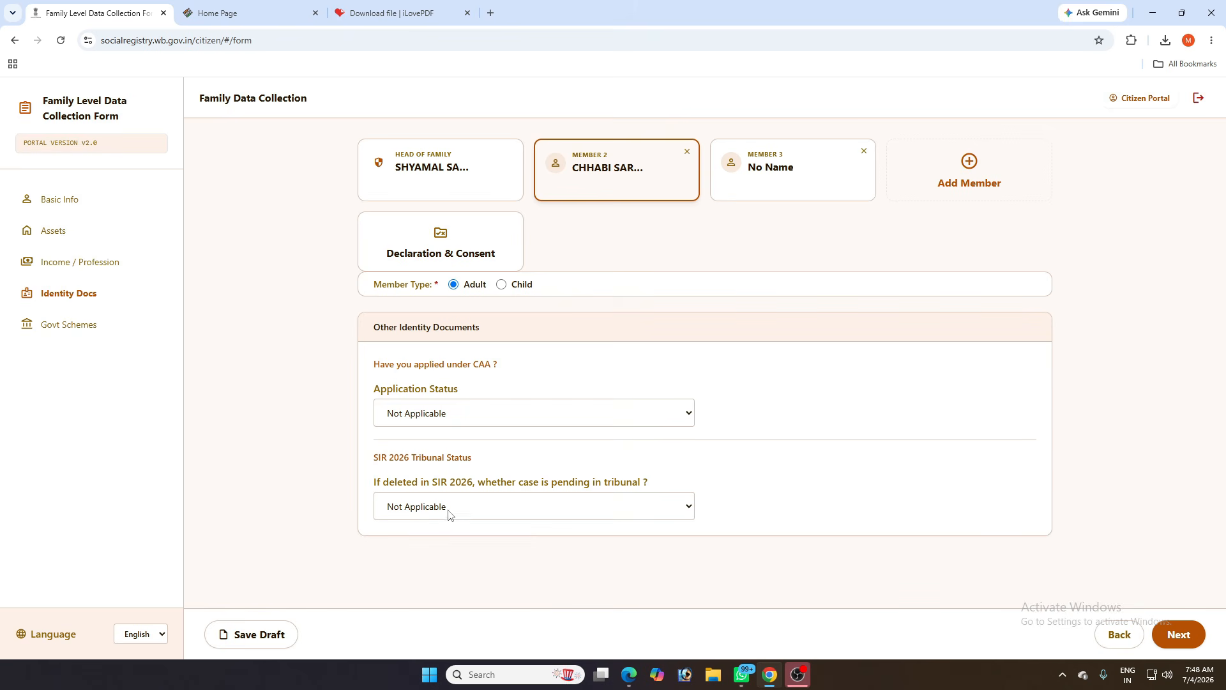
Keep Member 2's identity statuses as Not Applicable, continue to Govt Schemes and choose Yes, I am applying for Annapurna Yojana
{"action": "left_click", "coordinate": [1188, 639]}
{"action": "left_click_drag", "start_coordinate": [374, 367], "coordinate": [535, 373]}
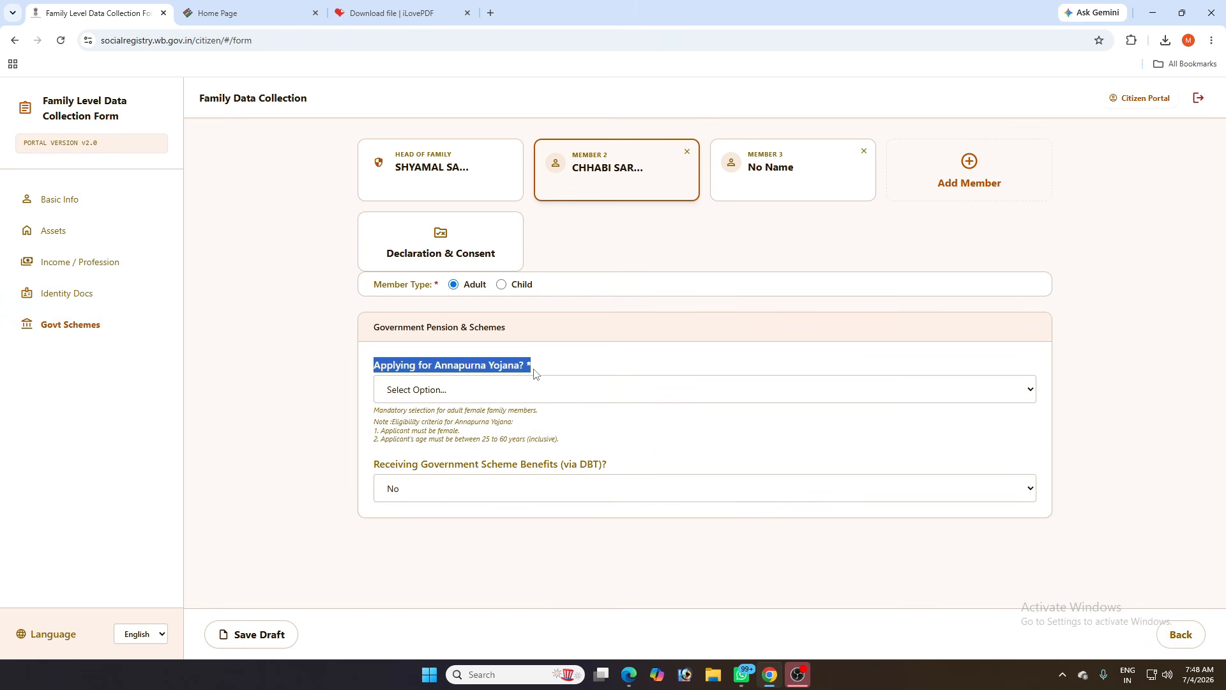
{"action": "left_click", "coordinate": [416, 390]}
{"action": "left_click", "coordinate": [401, 430]}
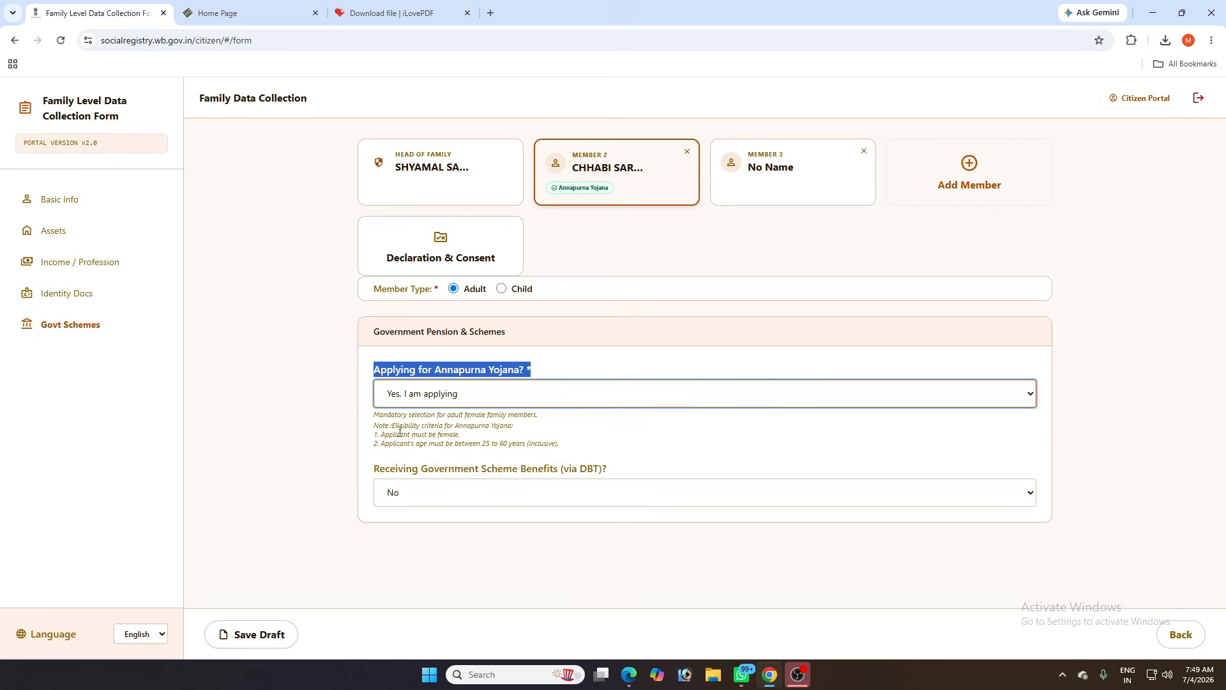
Set Member 2's receipt of government scheme benefits to Yes and choose Lakshmir Bhandar as Scheme 1
{"action": "left_click", "coordinate": [412, 493]}
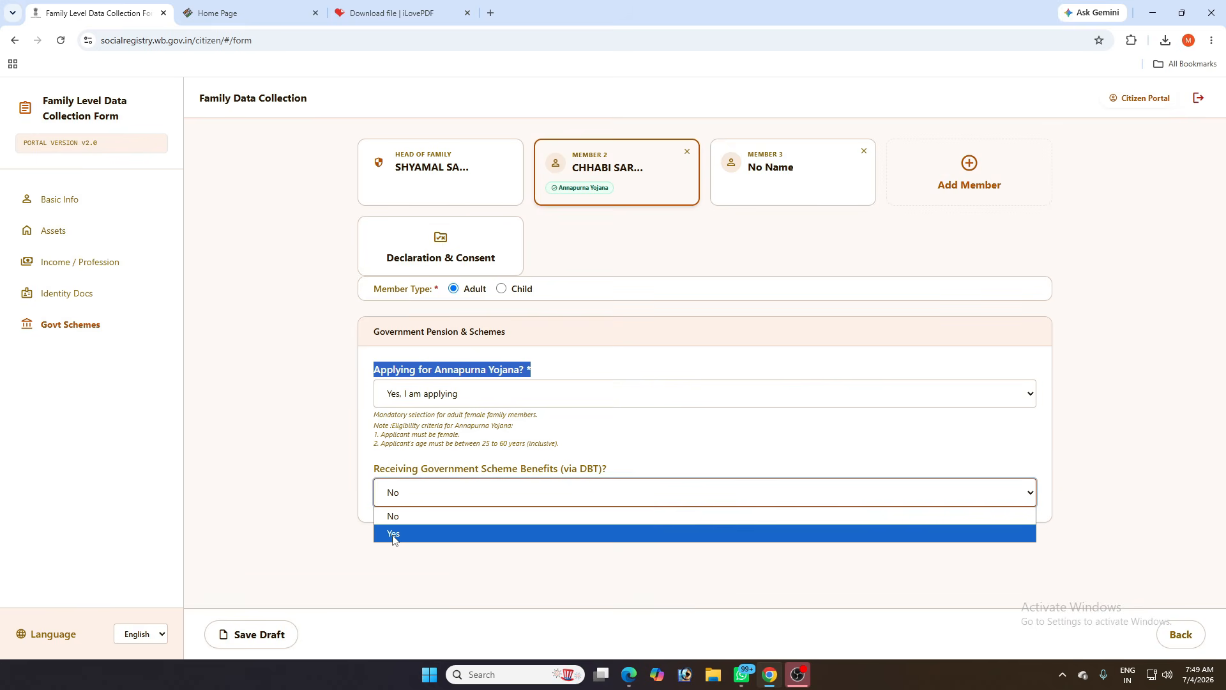
{"action": "left_click", "coordinate": [393, 535]}
{"action": "left_click", "coordinate": [419, 566]}
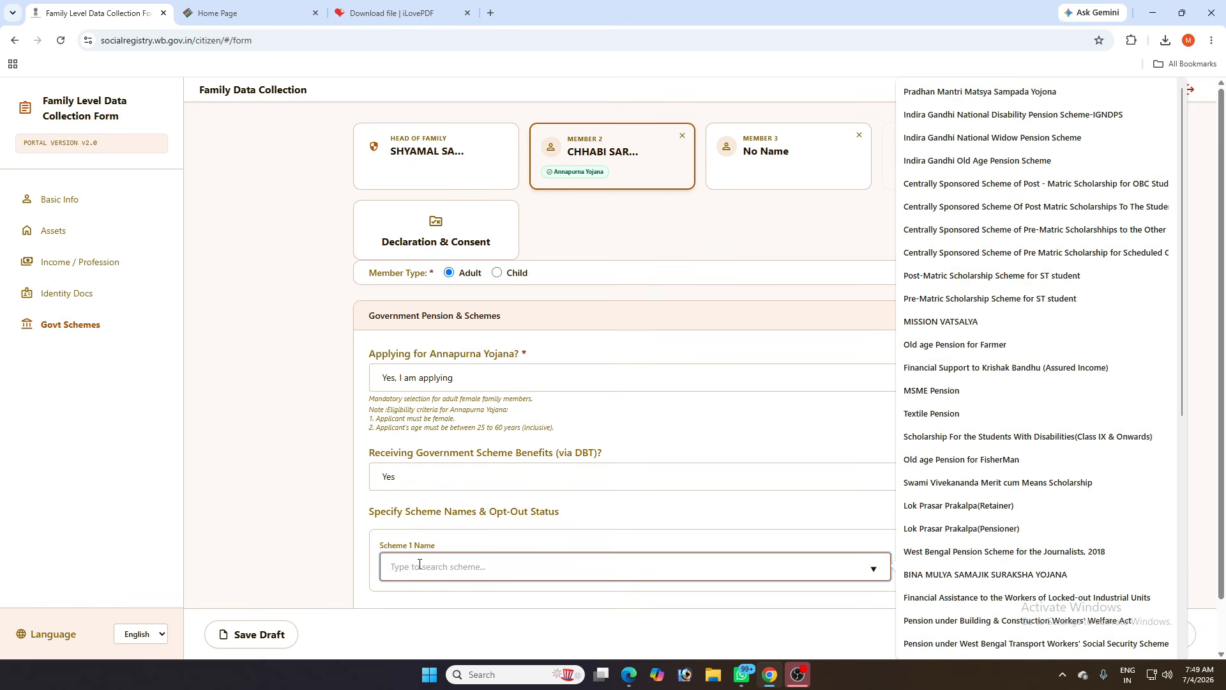
{"action": "type", "text": "LAK"}
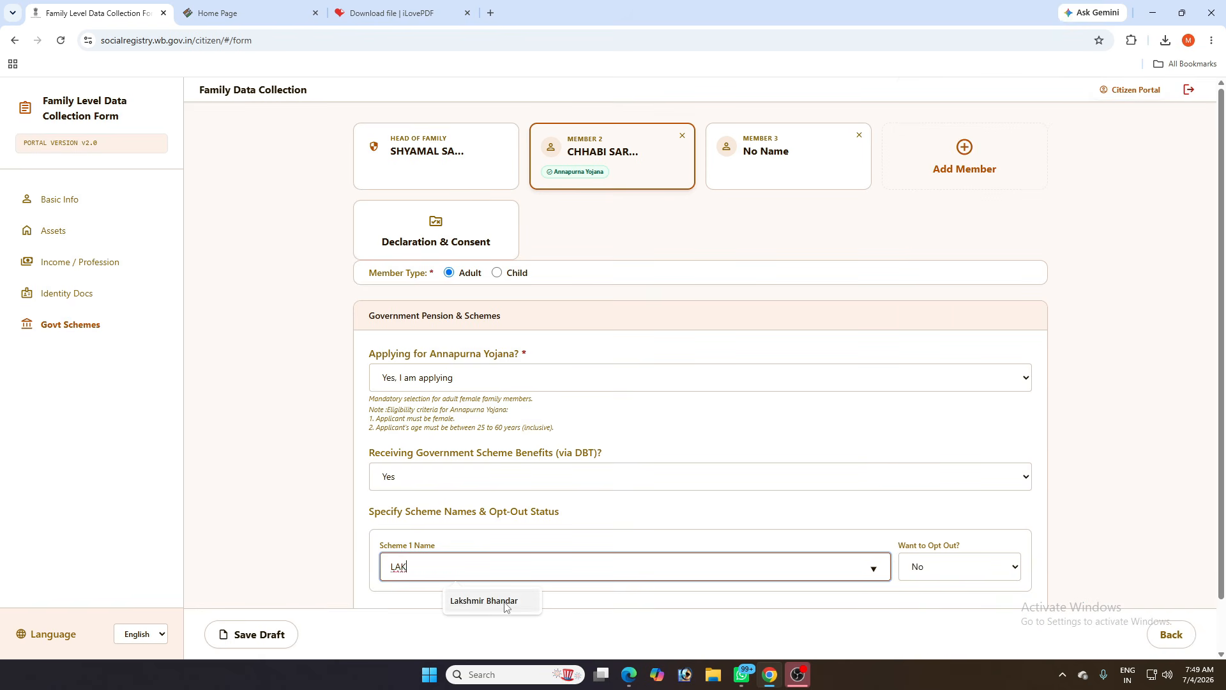
{"action": "left_click", "coordinate": [504, 602]}
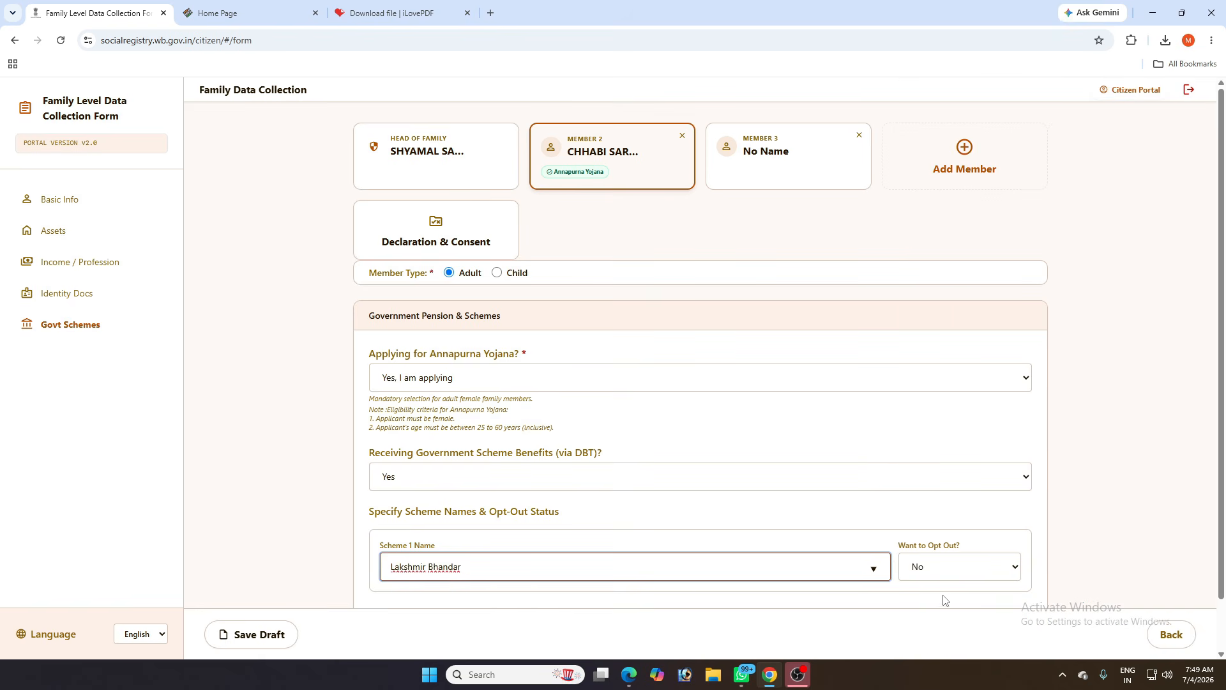
{"action": "scroll", "coordinate": [487, 533], "scroll_direction": "down", "scroll_amount": 1}
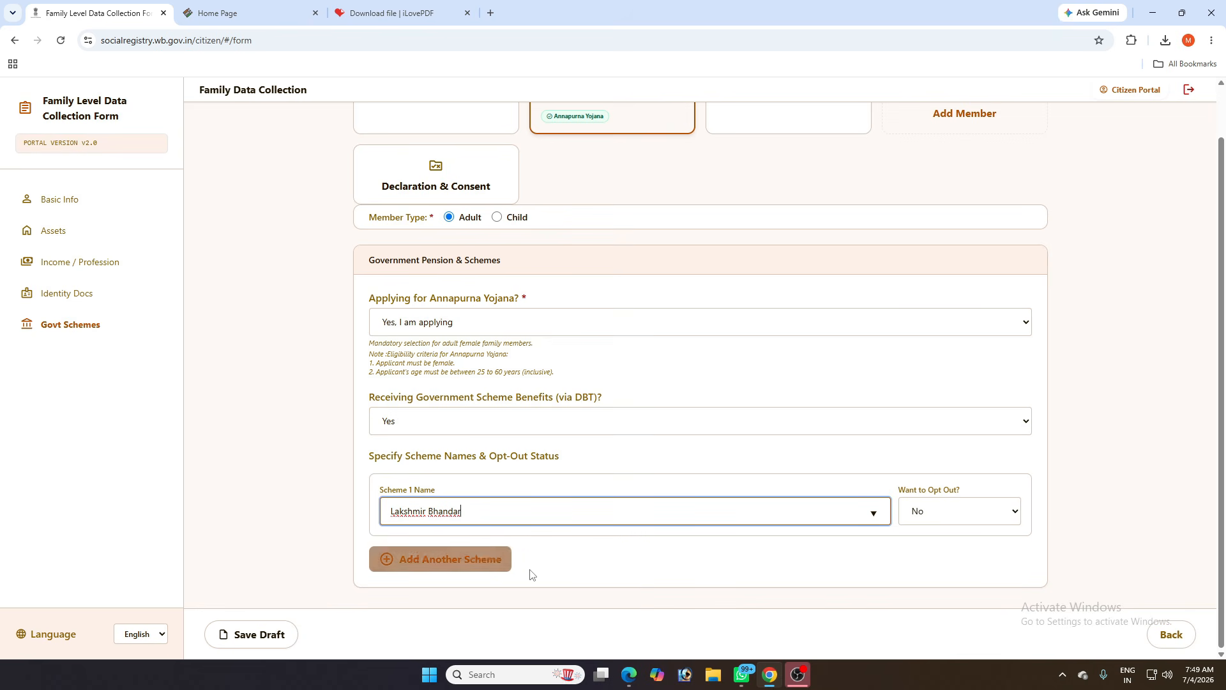
Open Member 3's basic information and look through its fields
{"action": "left_click", "coordinate": [764, 120]}
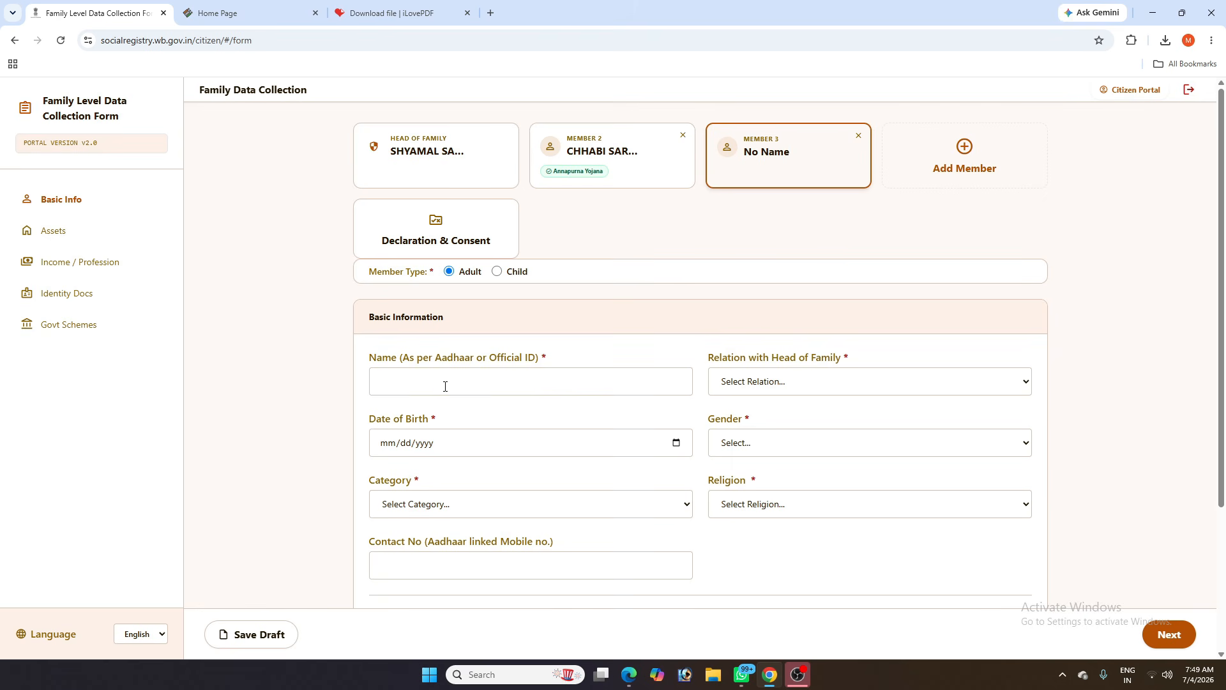
{"action": "scroll", "coordinate": [510, 419], "scroll_direction": "down", "scroll_amount": 2}
{"action": "scroll", "coordinate": [530, 421], "scroll_direction": "up", "scroll_amount": 2}
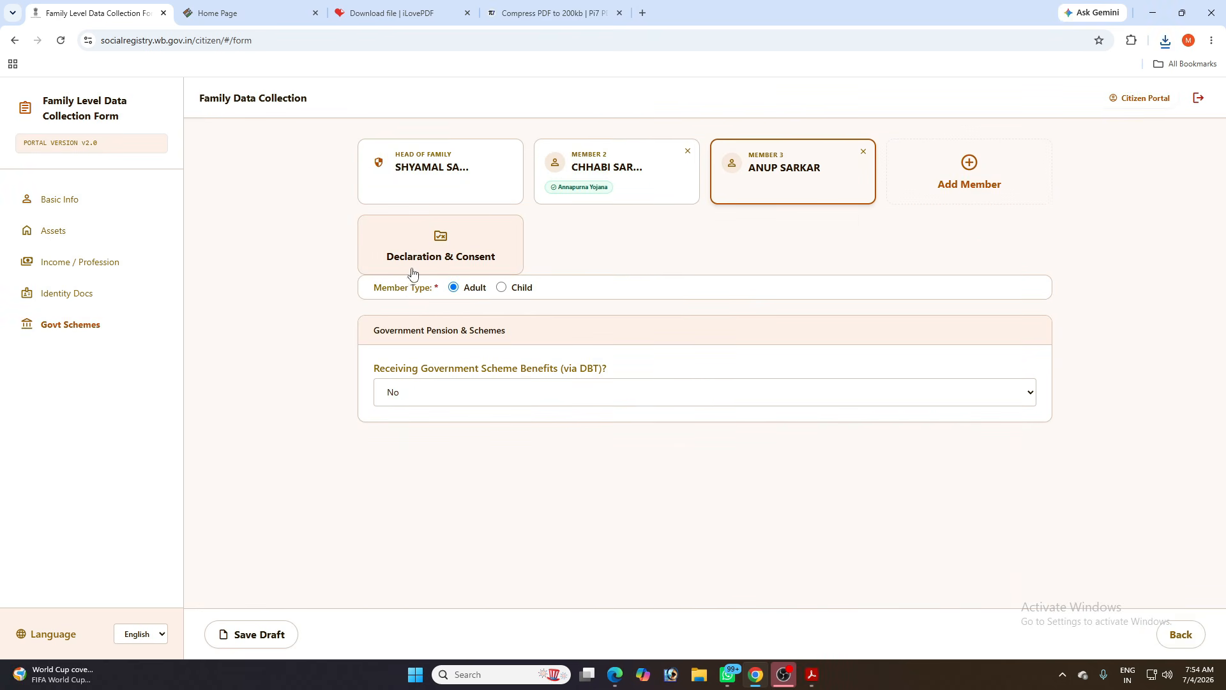
Accept the statement in Declaration & Consent and open the form preview for submission
{"action": "left_click", "coordinate": [442, 265]}
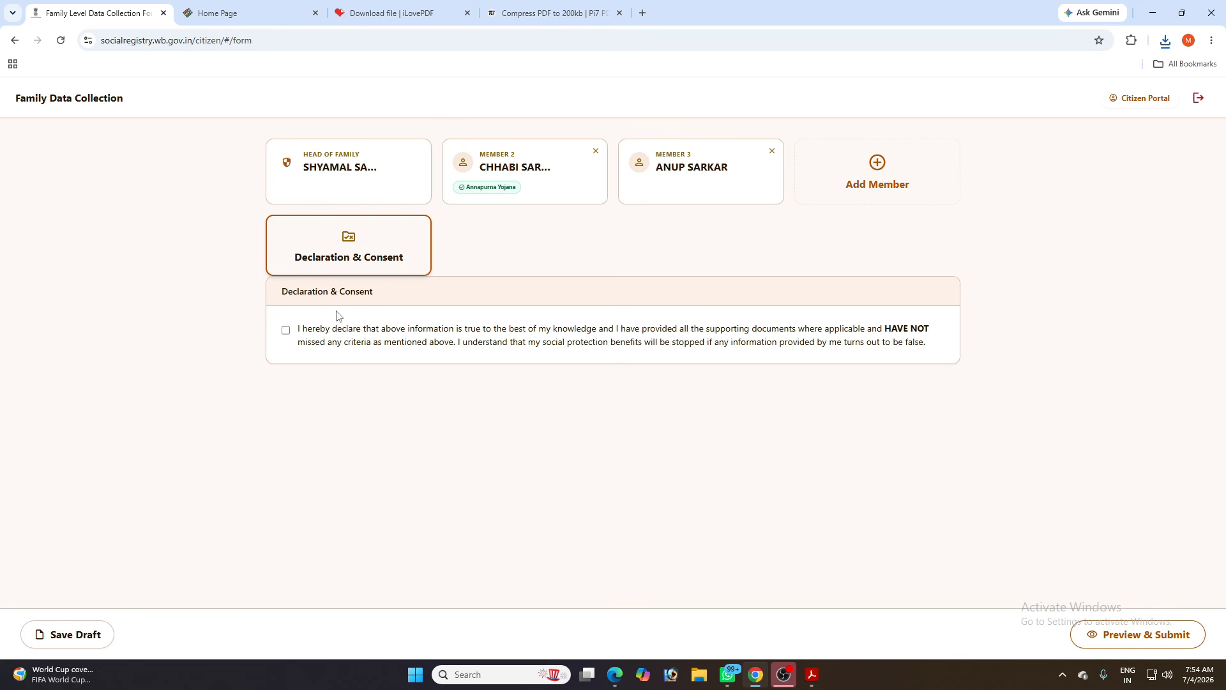
{"action": "left_click", "coordinate": [285, 332]}
{"action": "left_click", "coordinate": [1163, 651]}
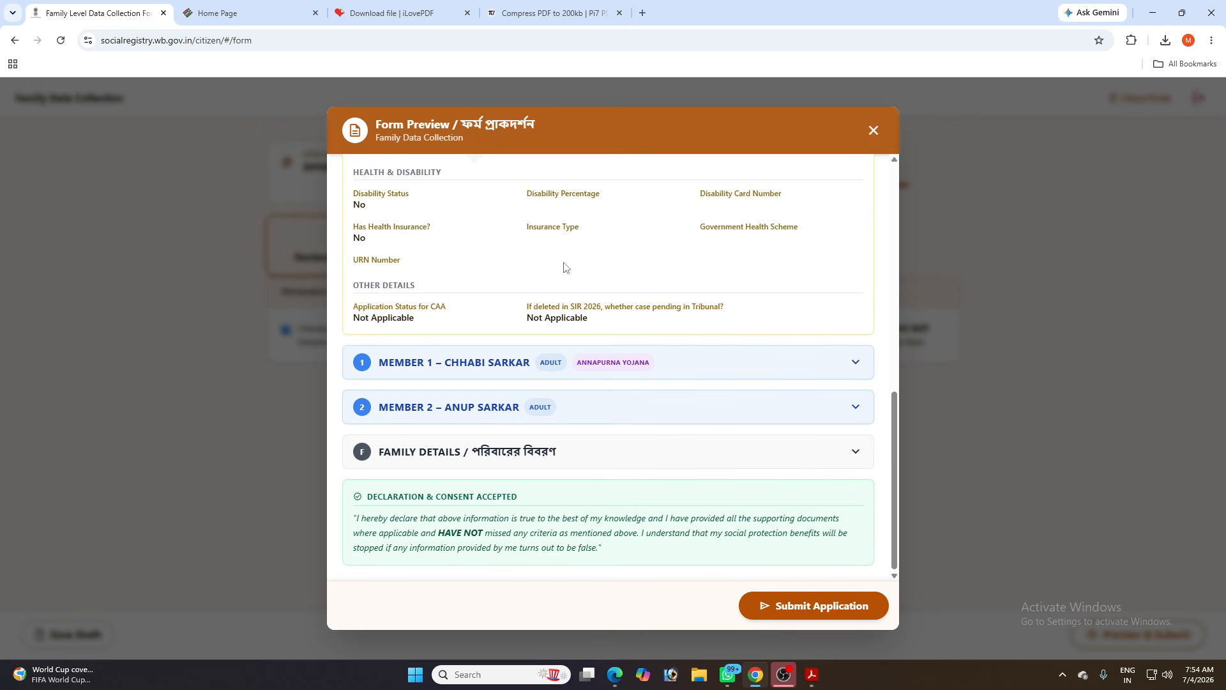